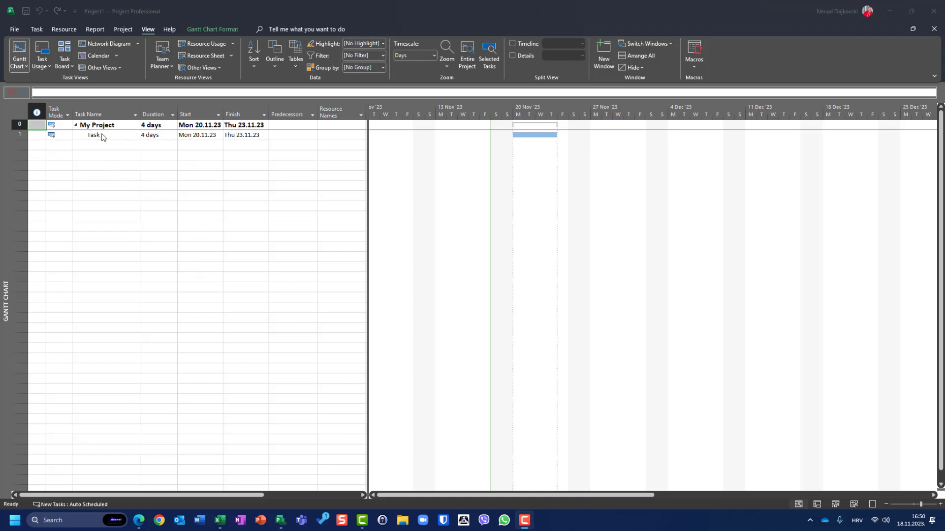
Set the task type of the task named Task to Fixed Work in its advanced task information
click(218, 56)
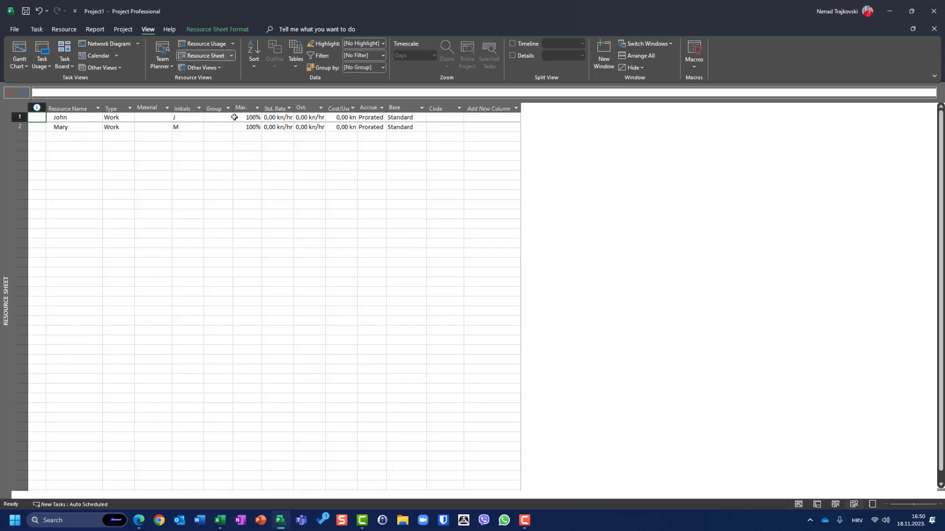
click(20, 53)
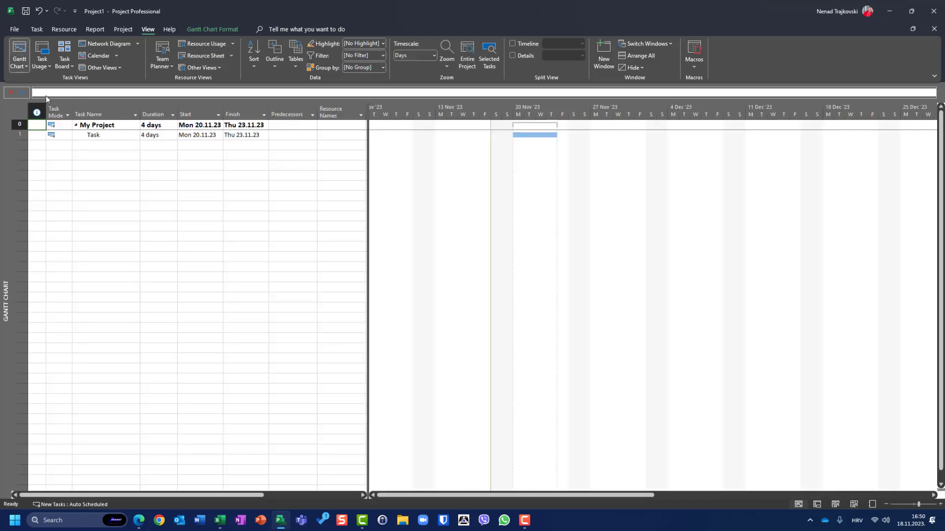
click(26, 137)
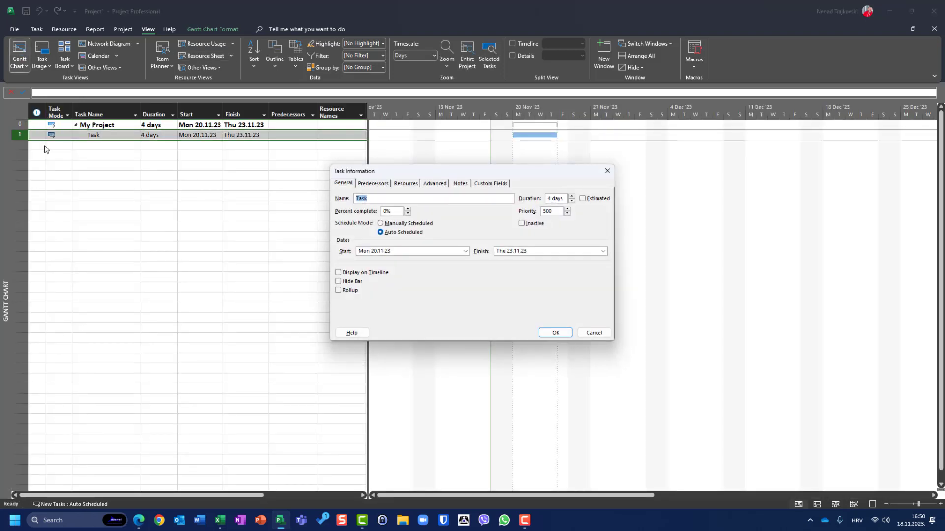
click(435, 186)
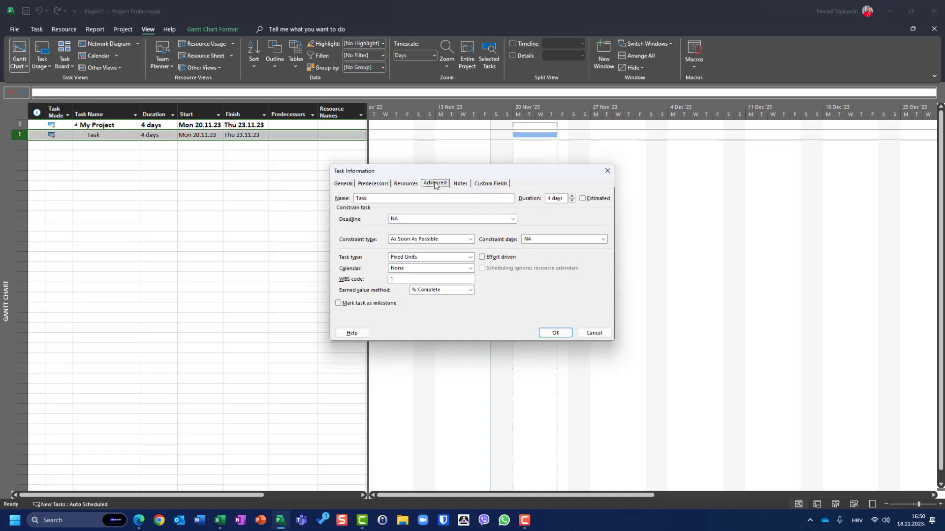
click(454, 256)
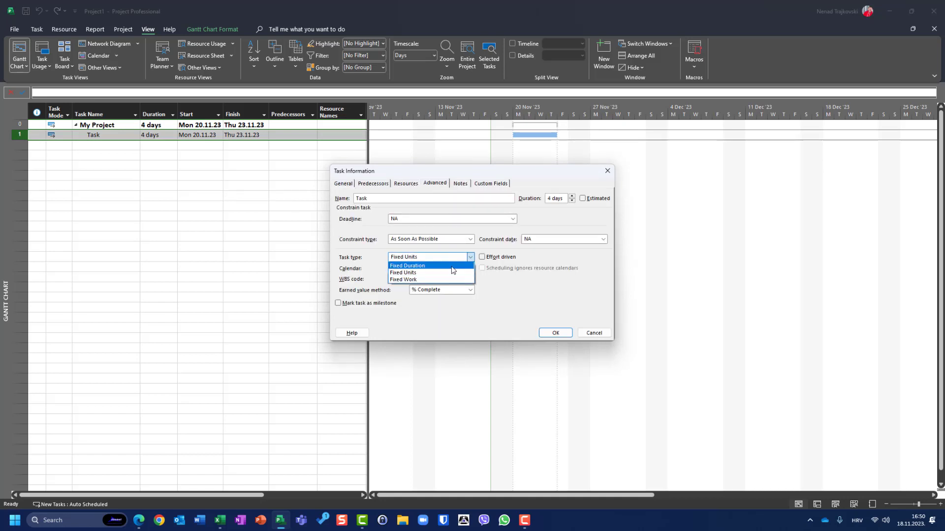
click(447, 282)
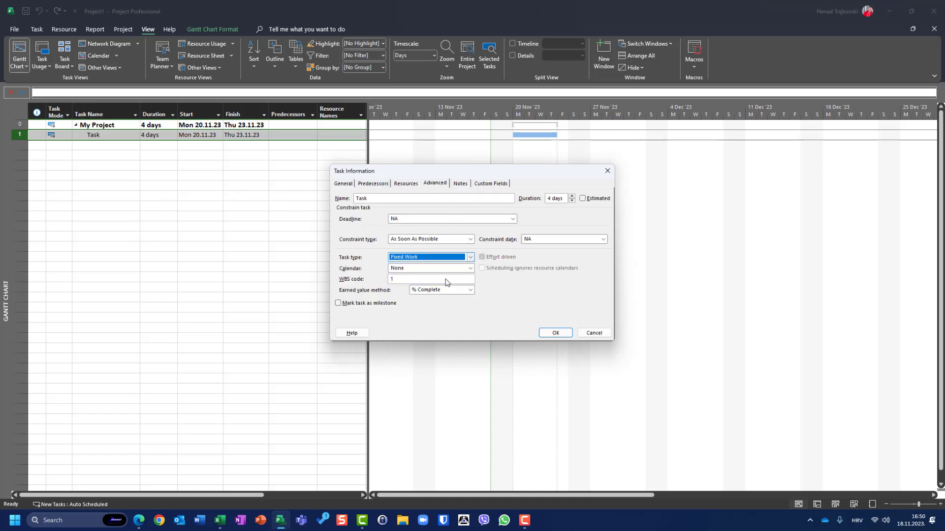
click(556, 334)
Widen the Gantt Chart's table area and add a Work column after Resource Names
drag(366, 197, 489, 196)
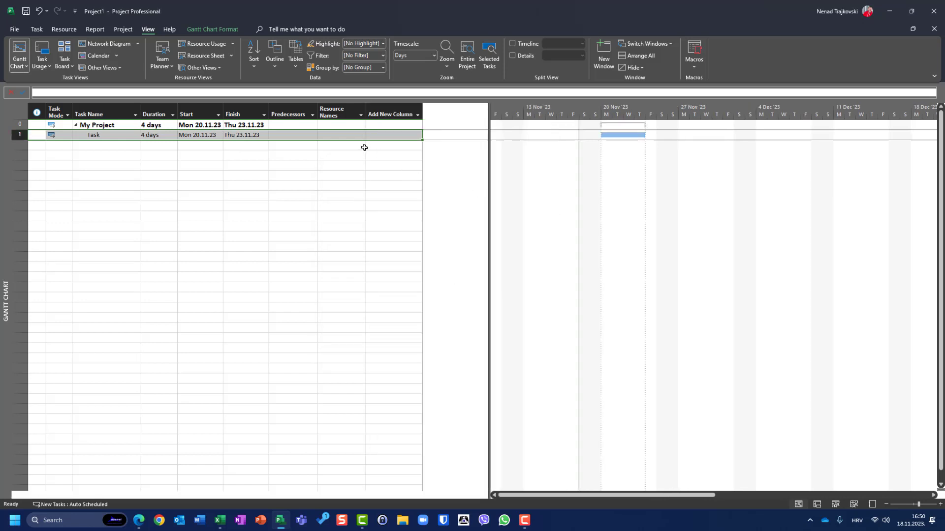
click(400, 113)
text(work)
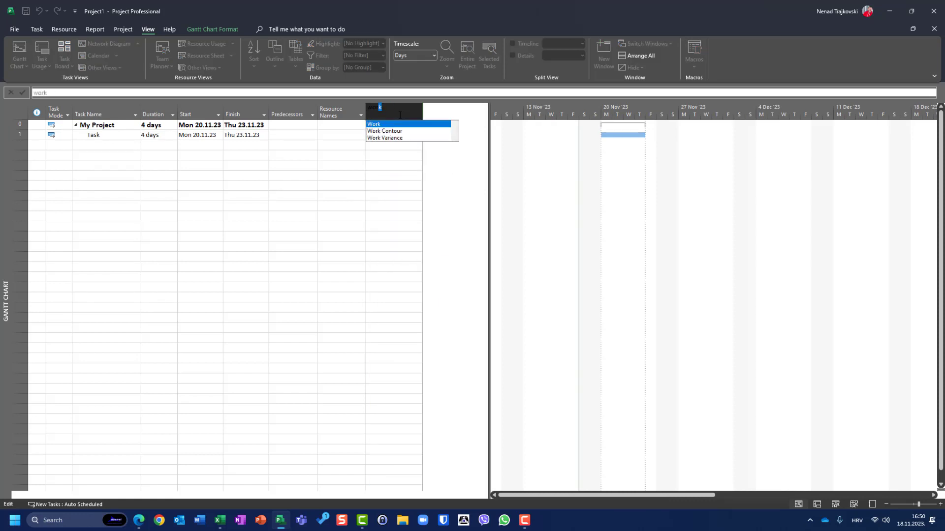
key(Return)
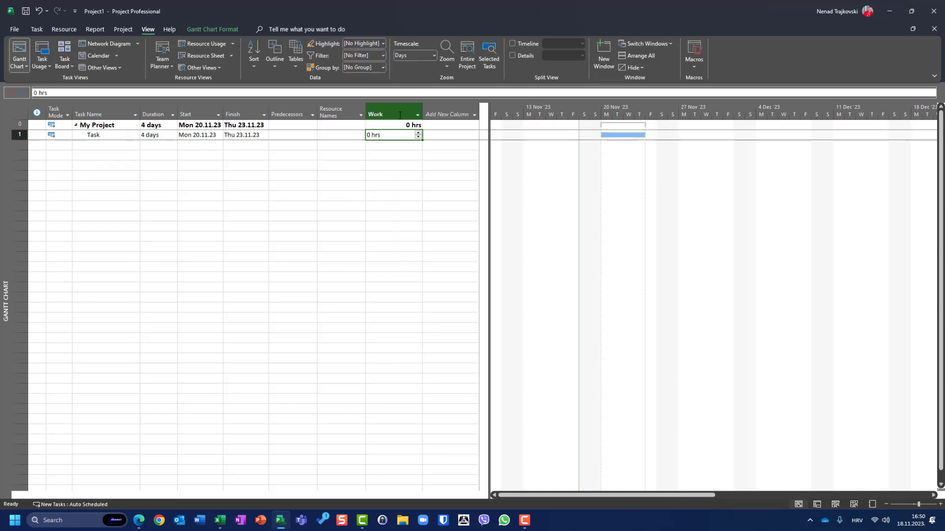
Add an Actual Work column after the Work column in the Gantt Chart table
click(446, 114)
text(actu)
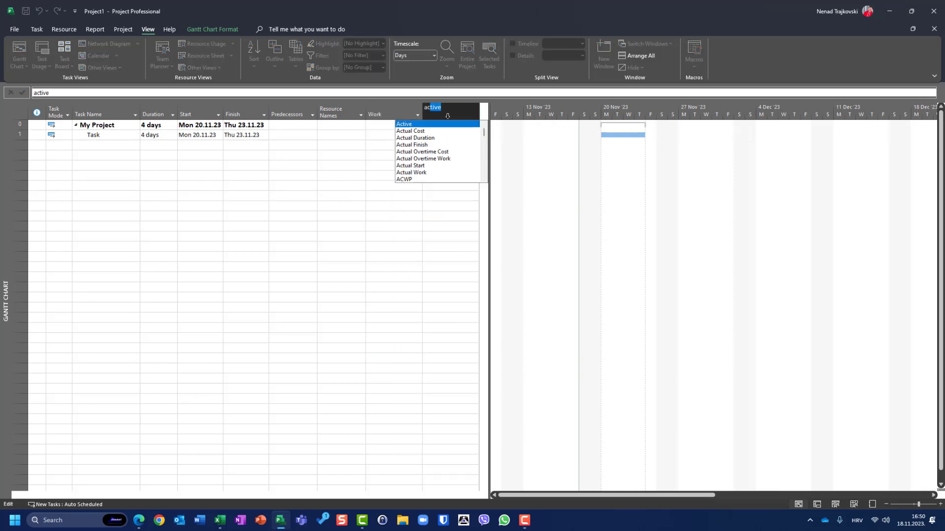
key(Down)
key(Down)
key(Down)
key(Down)
key(Down)
key(Down)
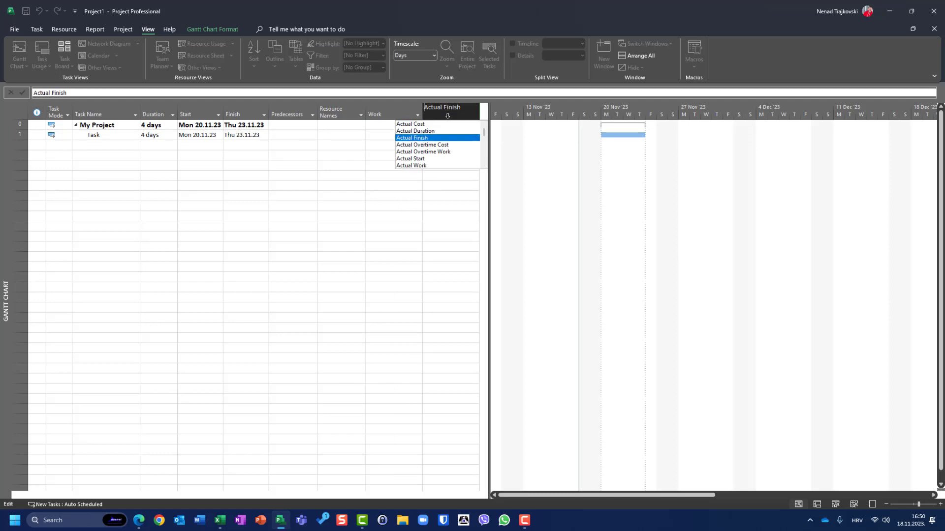
key(Return)
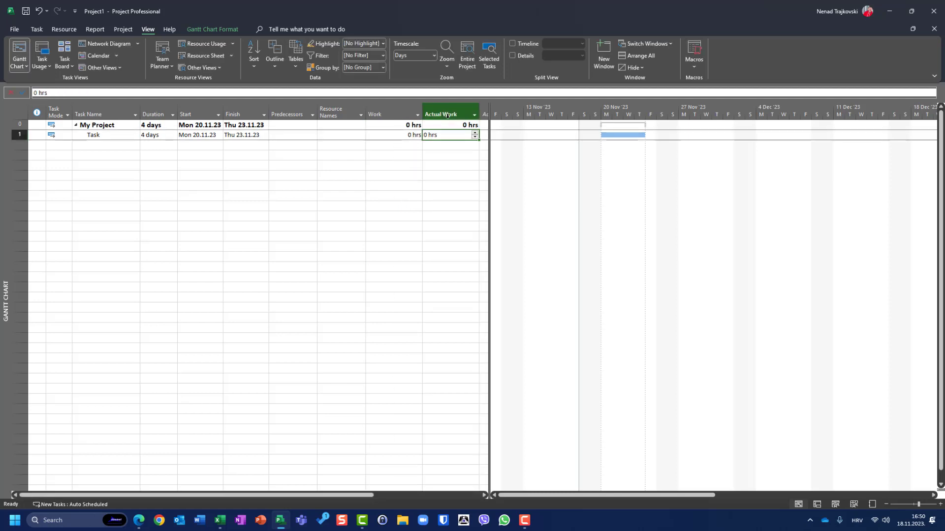
Add a Remaining Work column after Actual Work in the Gantt Chart table, widening the table area to fit
drag(489, 161, 548, 158)
click(510, 108)
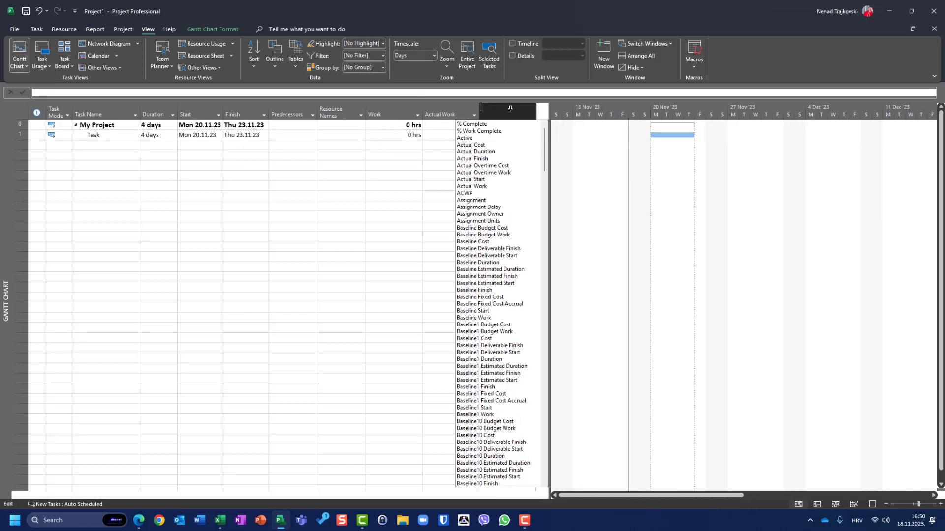
text(rema)
key(Down)
key(Down)
key(Down)
key(Down)
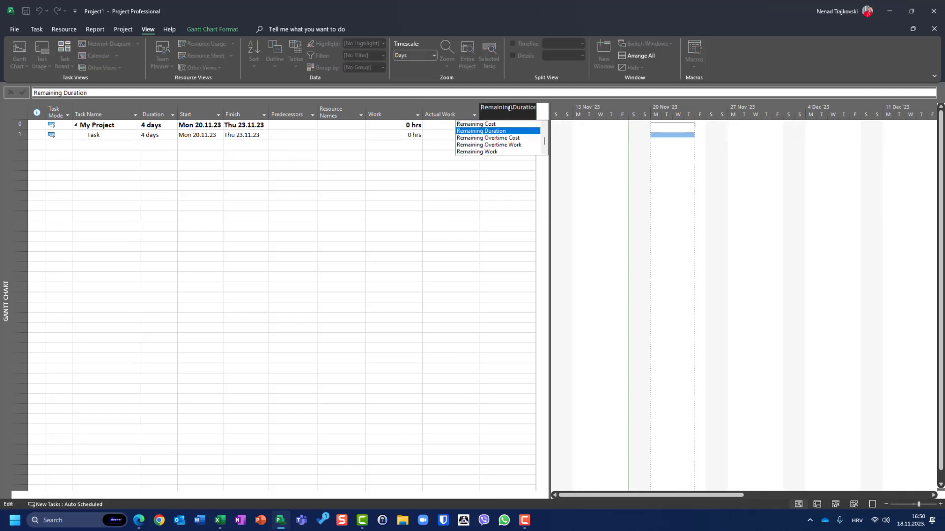
key(Return)
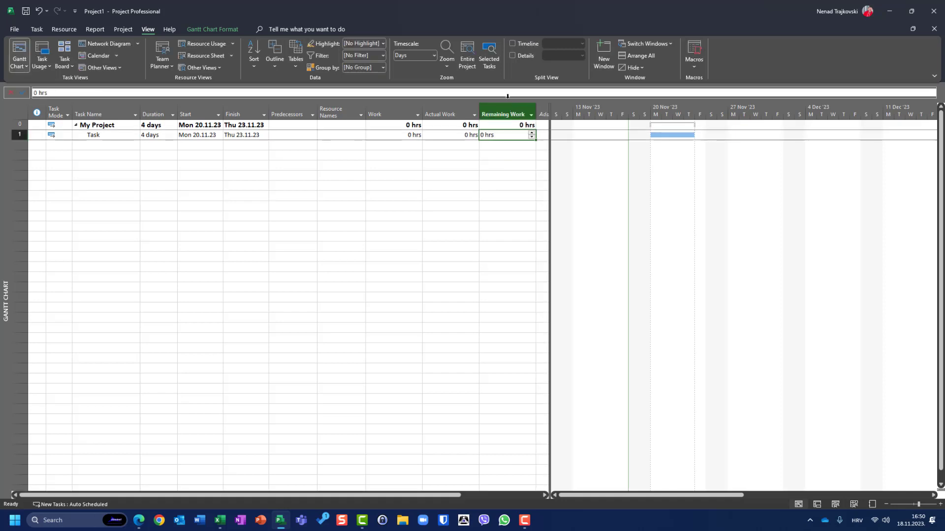
Assign the first listed resource to the task named Task
click(348, 138)
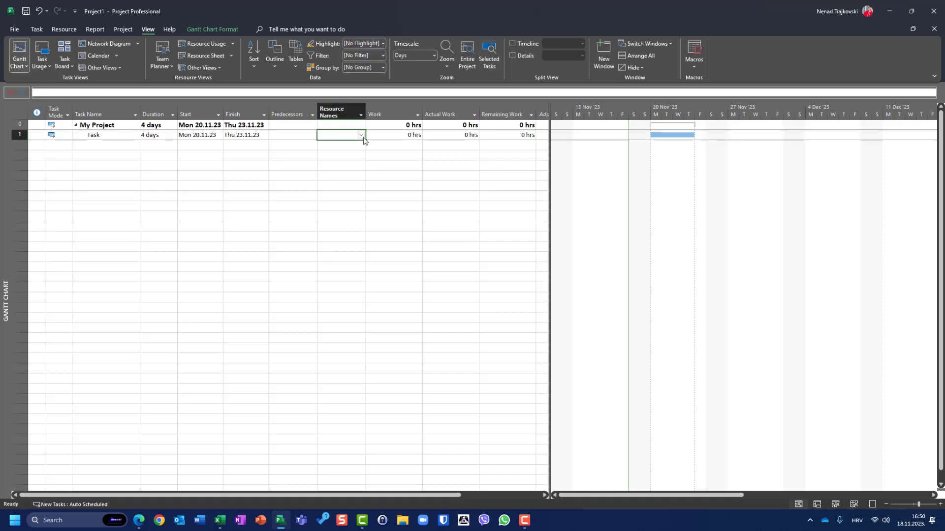
click(361, 136)
click(359, 145)
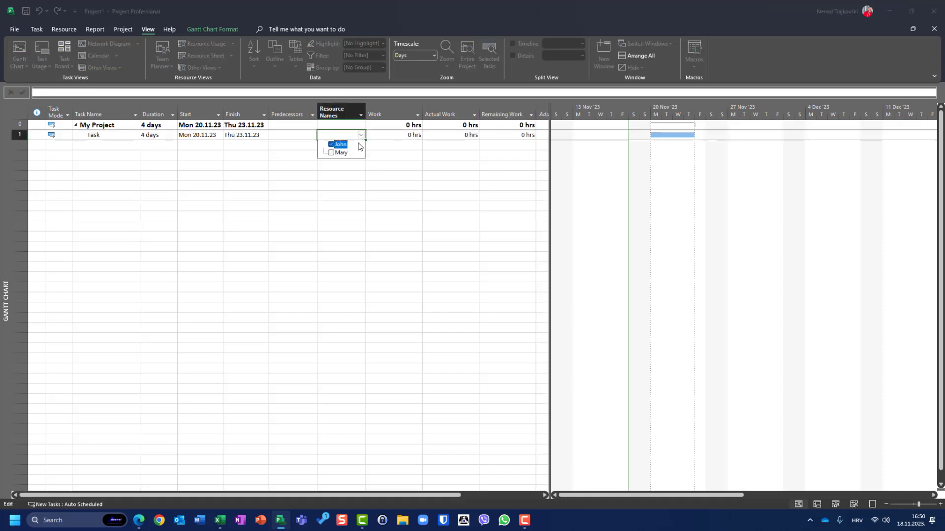
click(404, 194)
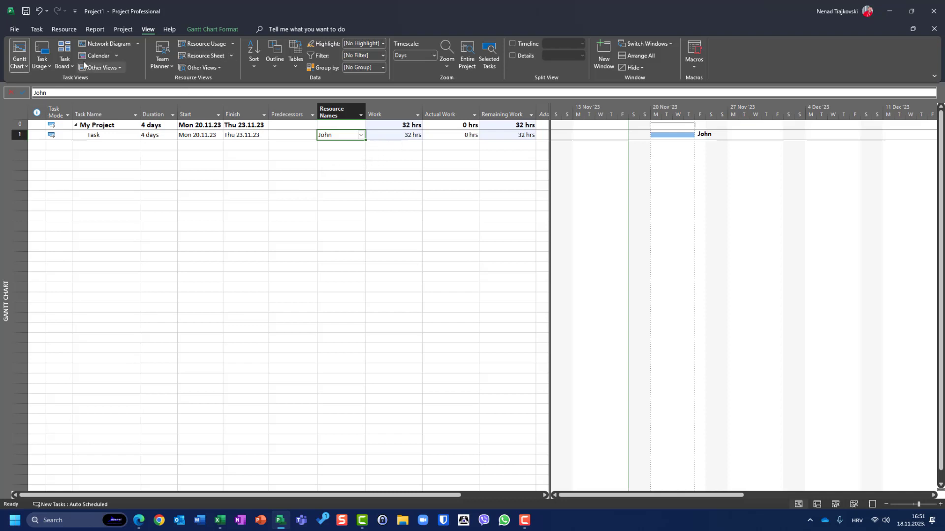
Switch to the Task Usage view and add an Actual Work column after Finish
click(42, 52)
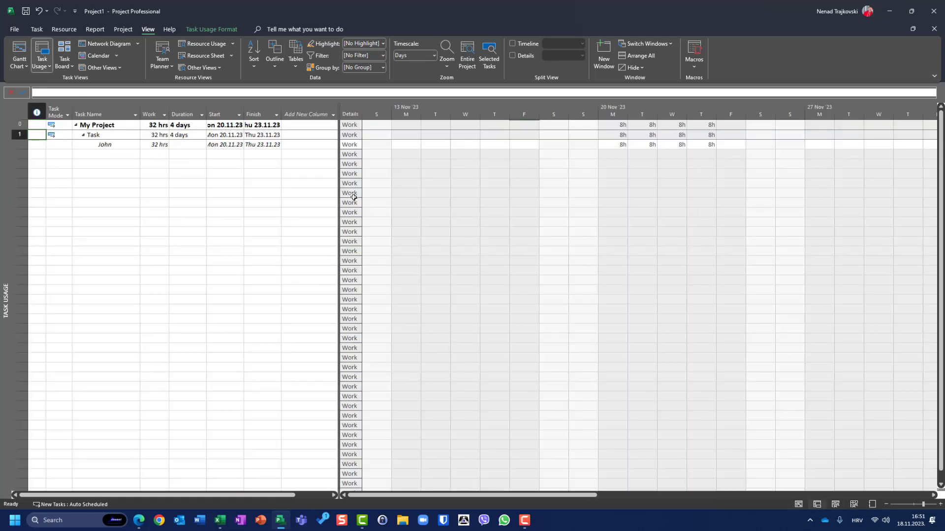
drag(480, 495, 509, 493)
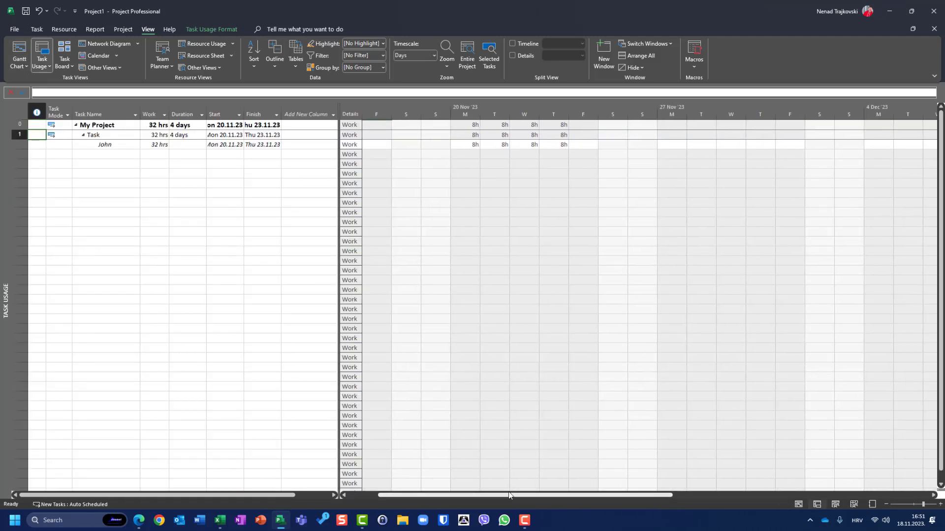
click(311, 113)
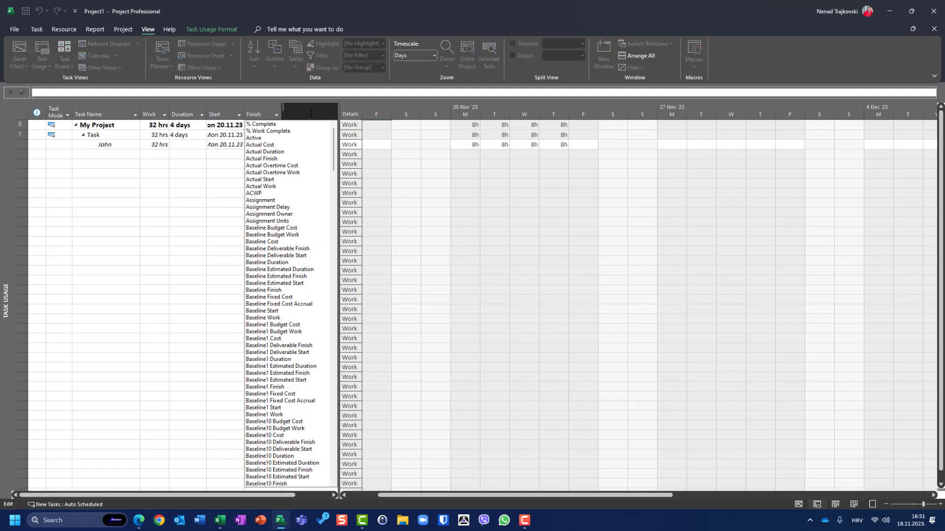
text(wo)
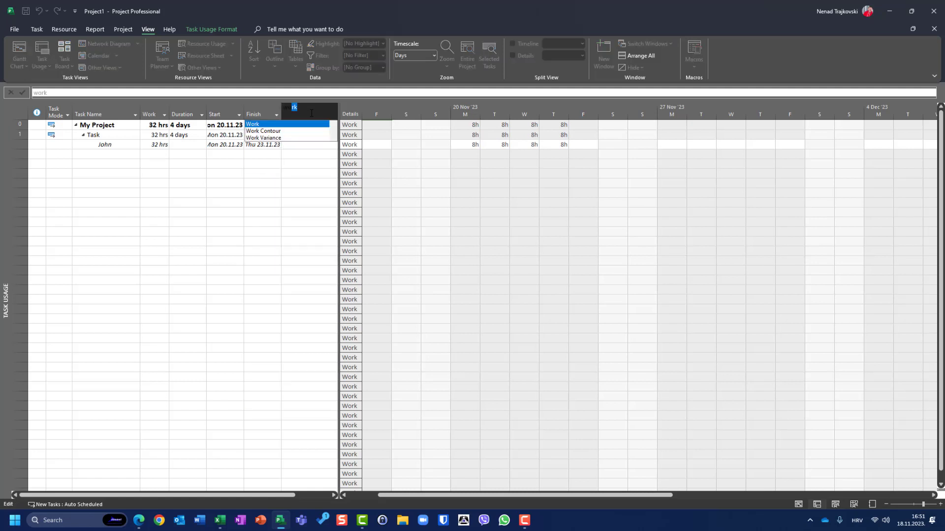
key(BackSpace)
key(BackSpace)
key(BackSpace)
text(act)
key(Down)
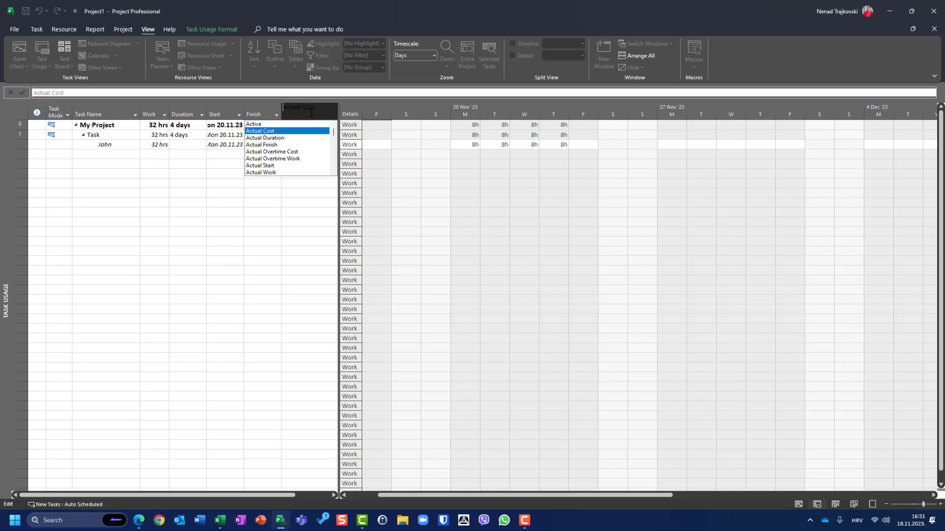
key(Down)
key(Down)
key(Down)
key(Down)
key(Down)
key(Down)
key(Return)
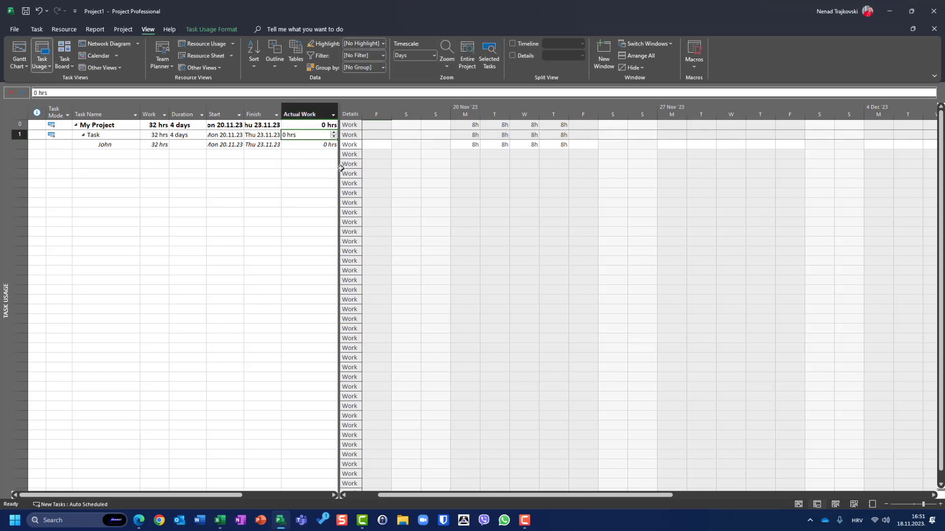
Widen the Task Usage table area and add a Remaining Work column after Actual Work
drag(341, 169, 417, 169)
click(364, 113)
text(recurring)
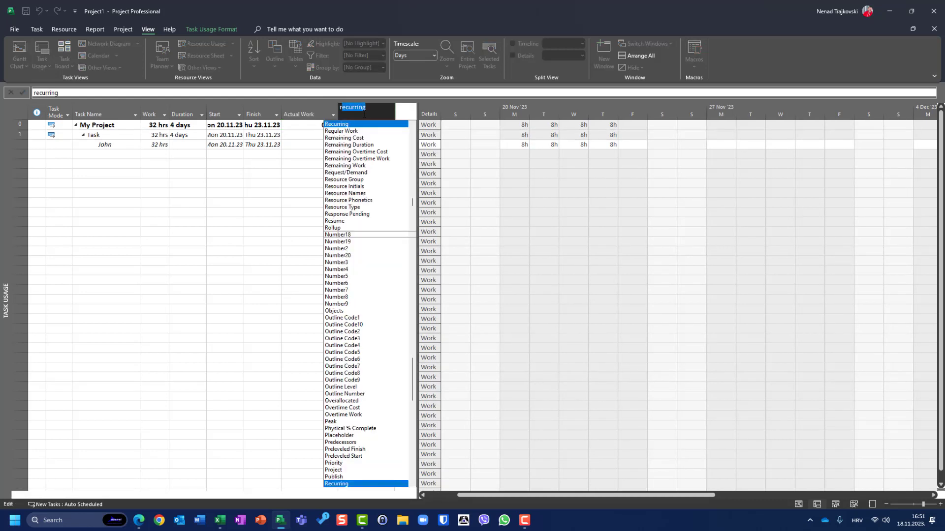
text(rema)
key(Down)
key(Down)
key(Down)
key(Down)
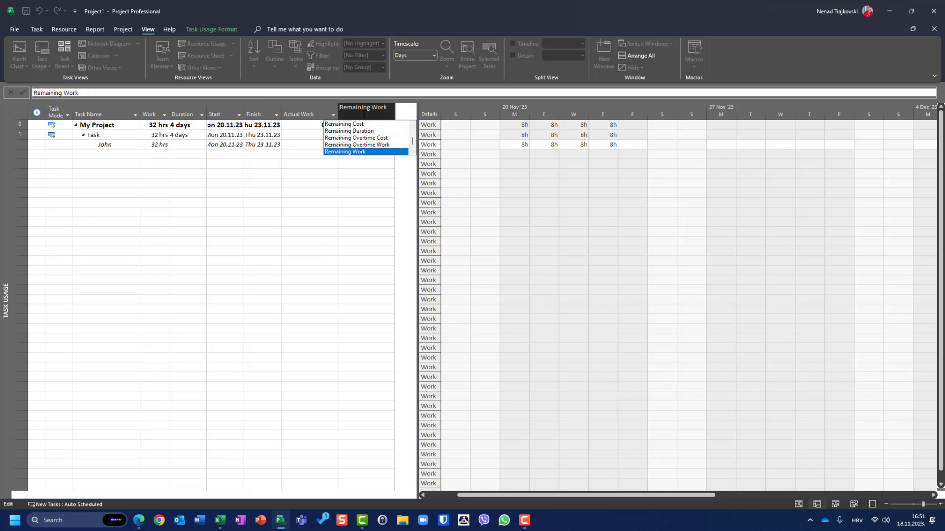
key(Return)
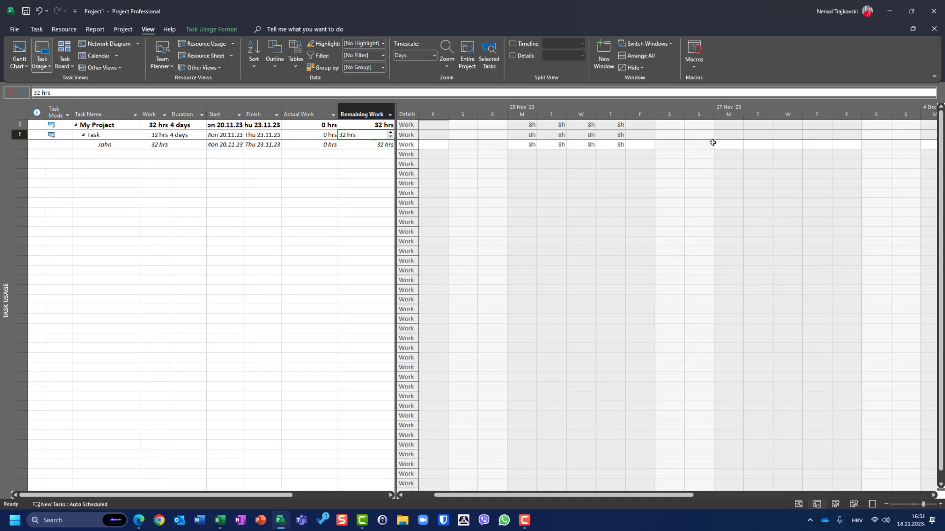
Mark the task named Task as 25% complete and display Actual Work rows in the time-phased details
click(38, 30)
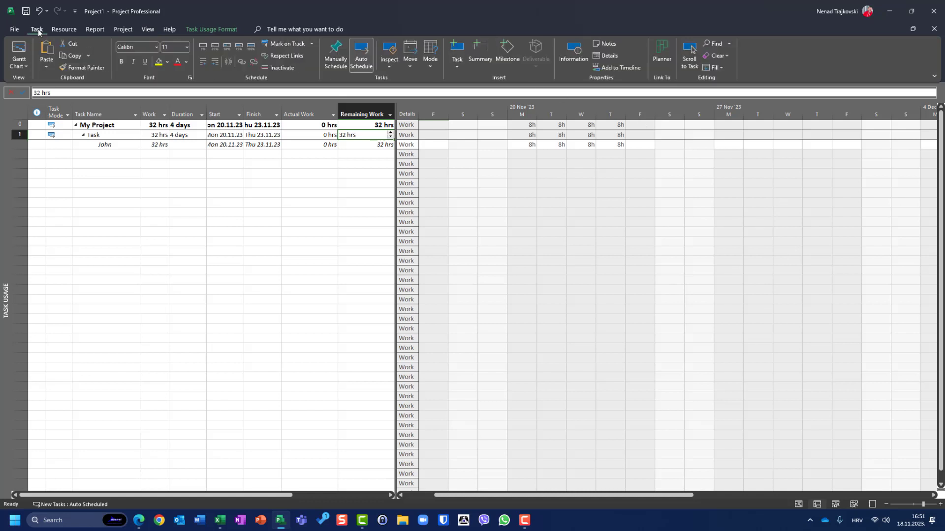
click(219, 51)
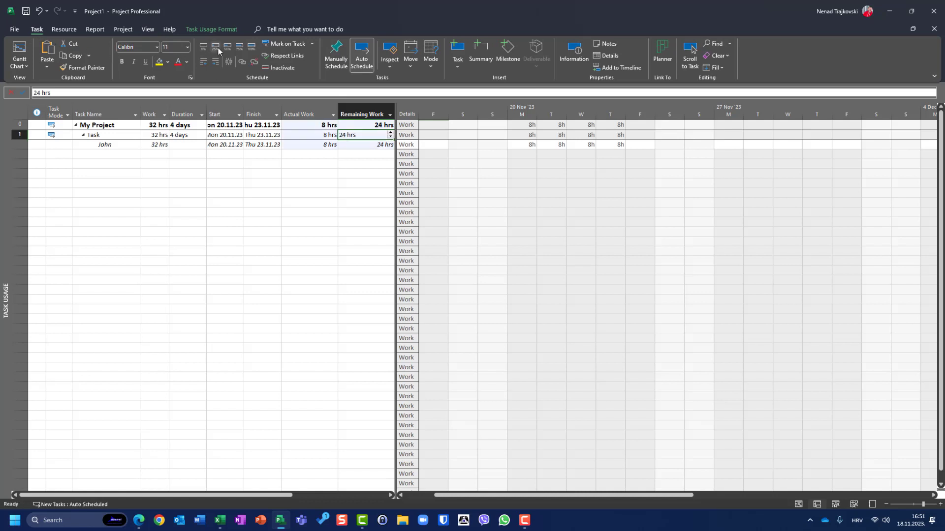
right_click(403, 143)
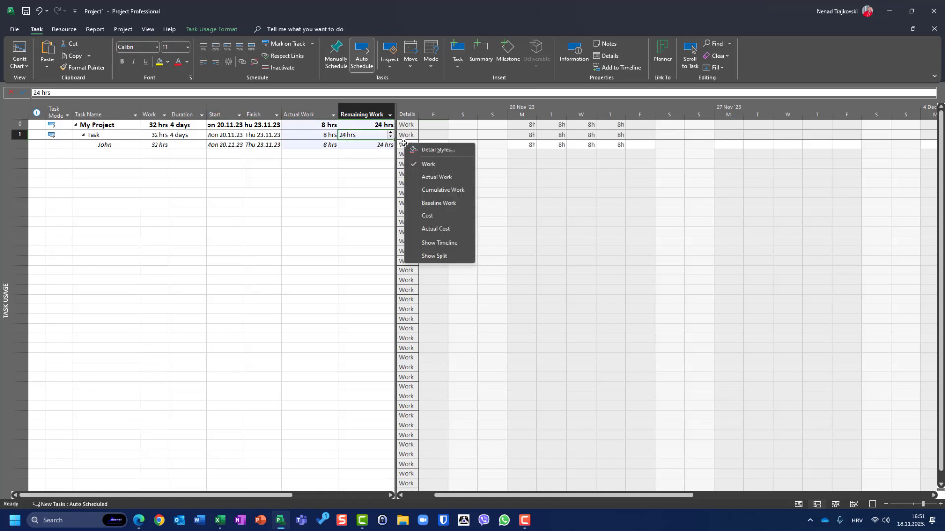
click(433, 175)
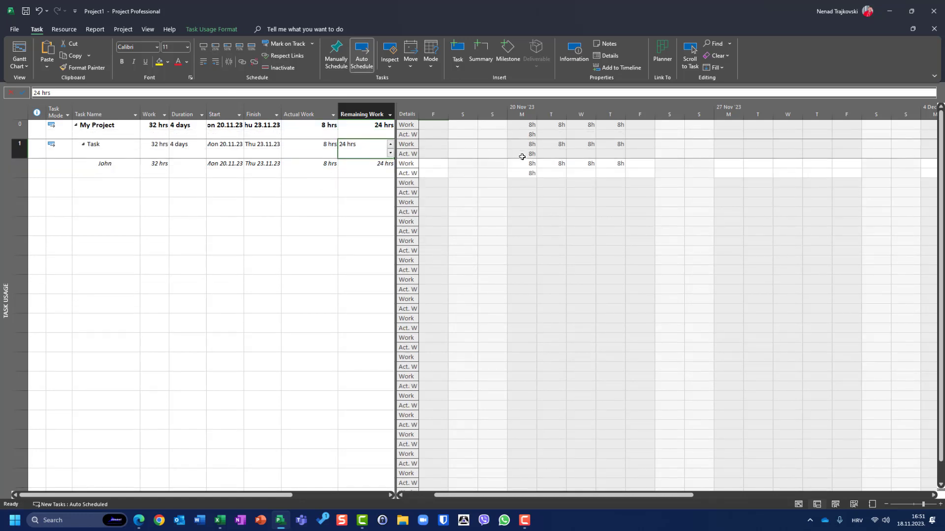
click(271, 241)
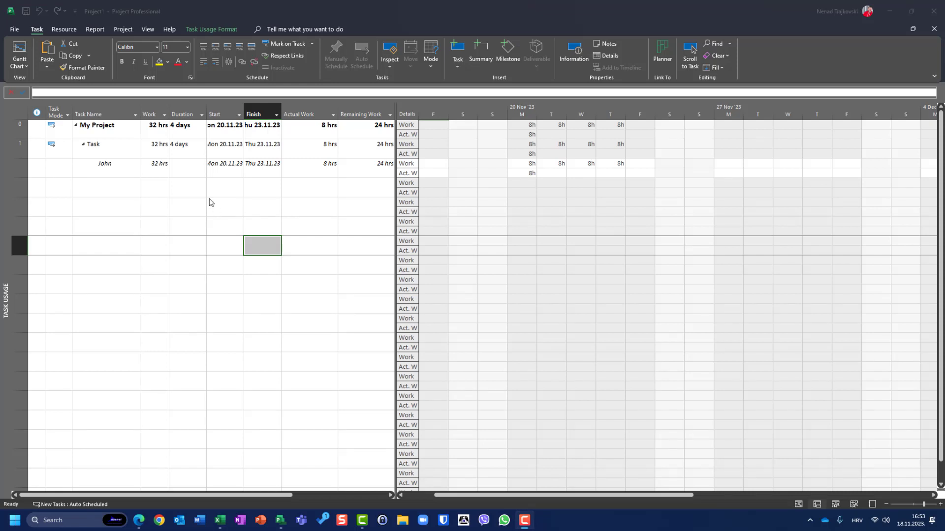
Split the Task Usage view to show the Task Form as its details pane
click(153, 33)
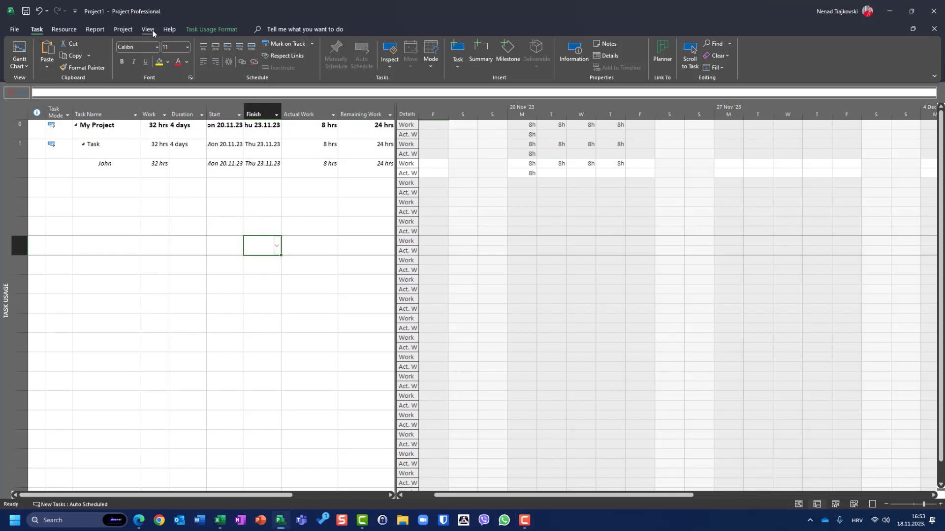
click(153, 32)
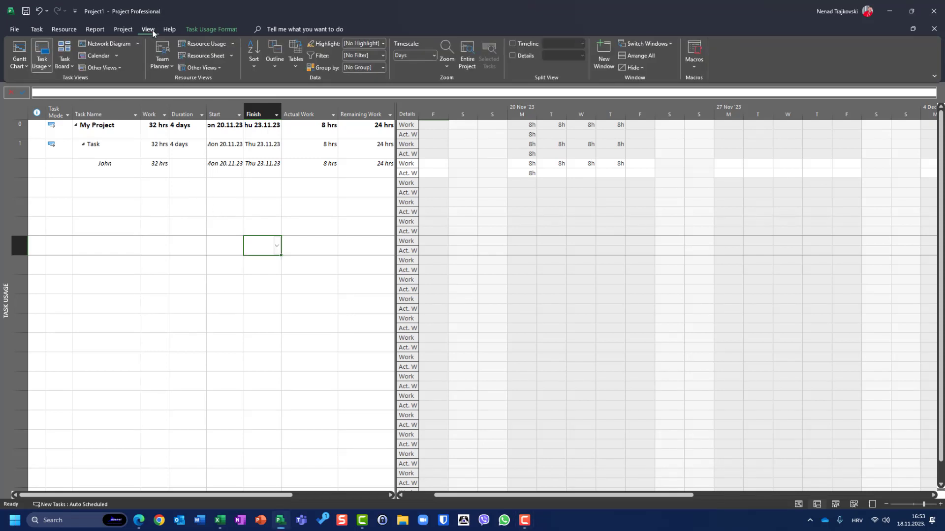
click(523, 56)
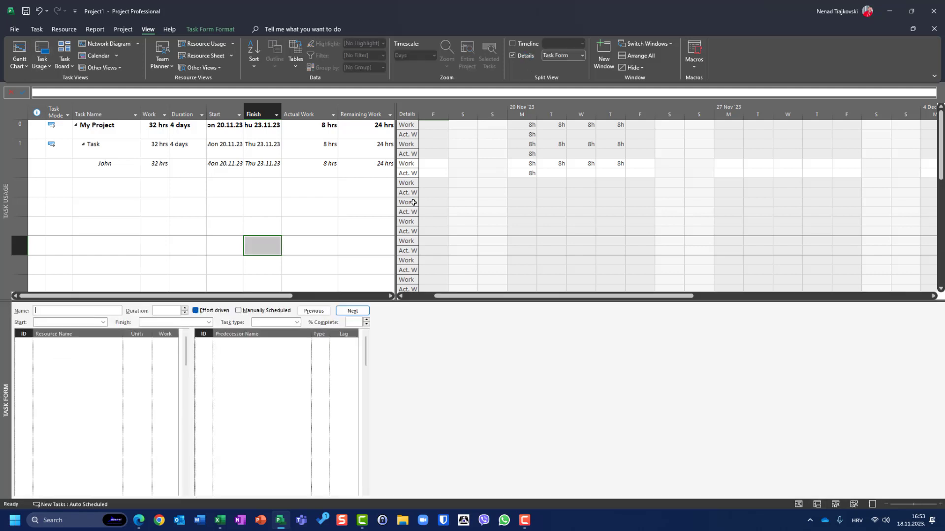
Show Work details in the Task Form for the task named Task
right_click(104, 356)
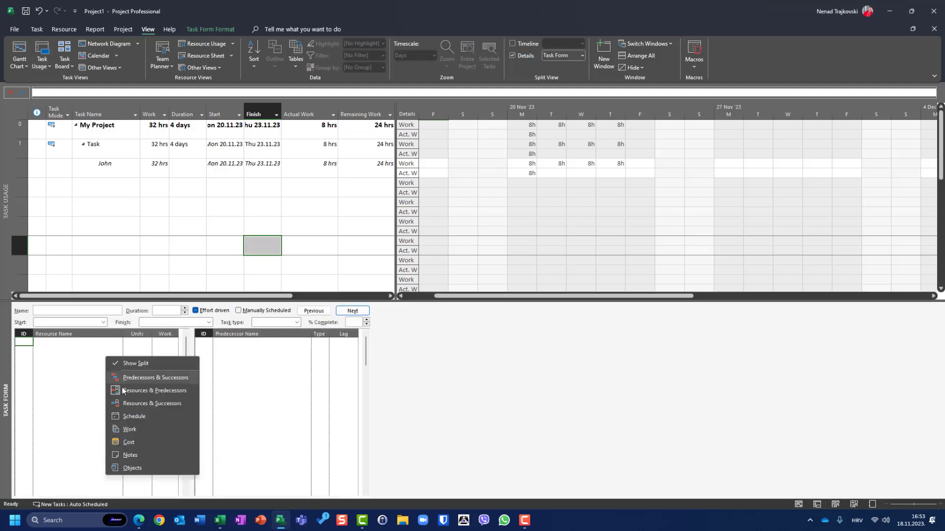
click(134, 430)
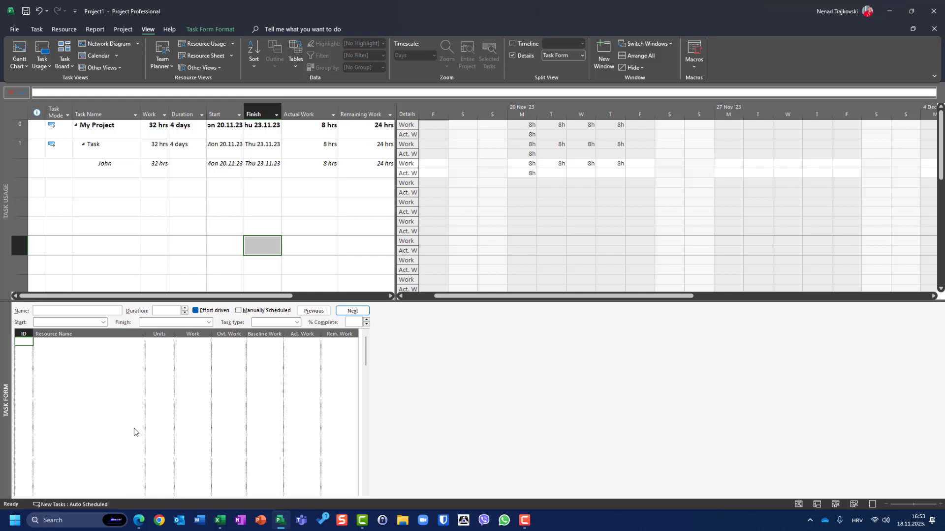
click(111, 146)
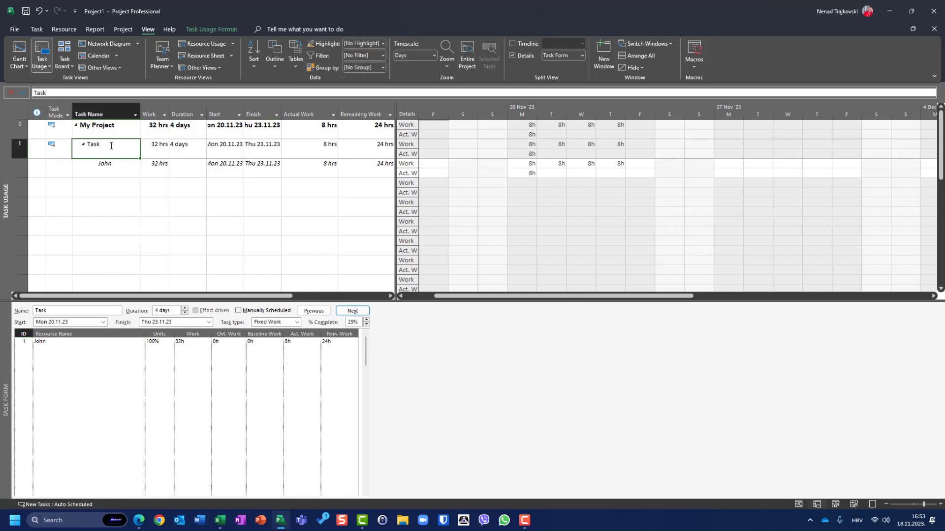
Try assigning the second available resource to the task, and undo the assignment
click(138, 350)
click(140, 351)
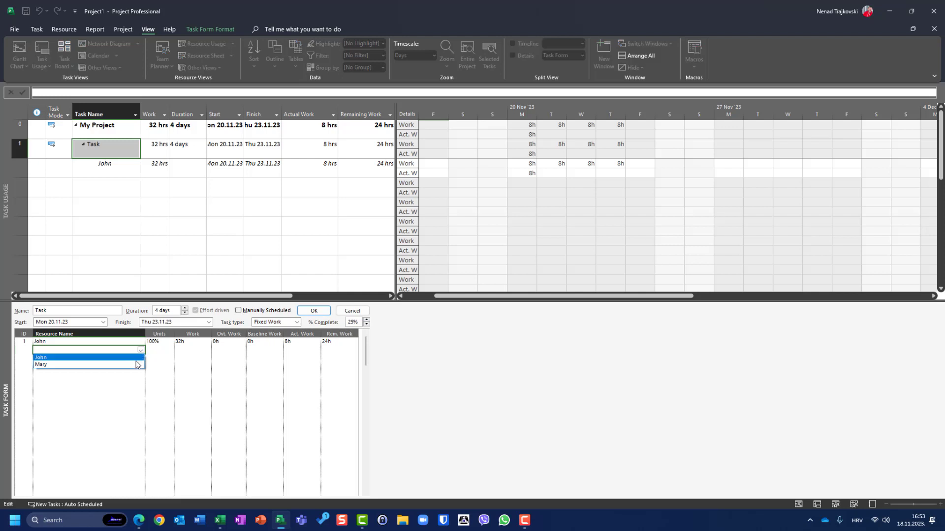
click(136, 365)
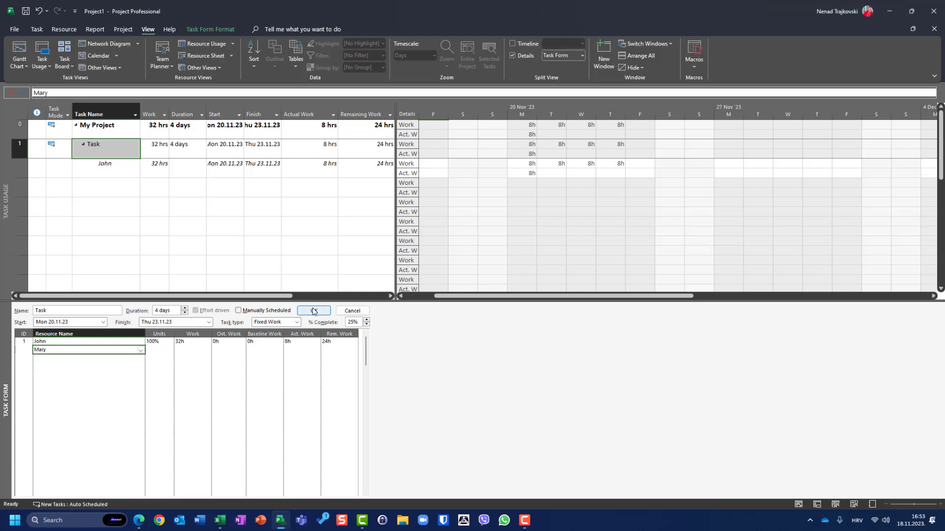
click(314, 311)
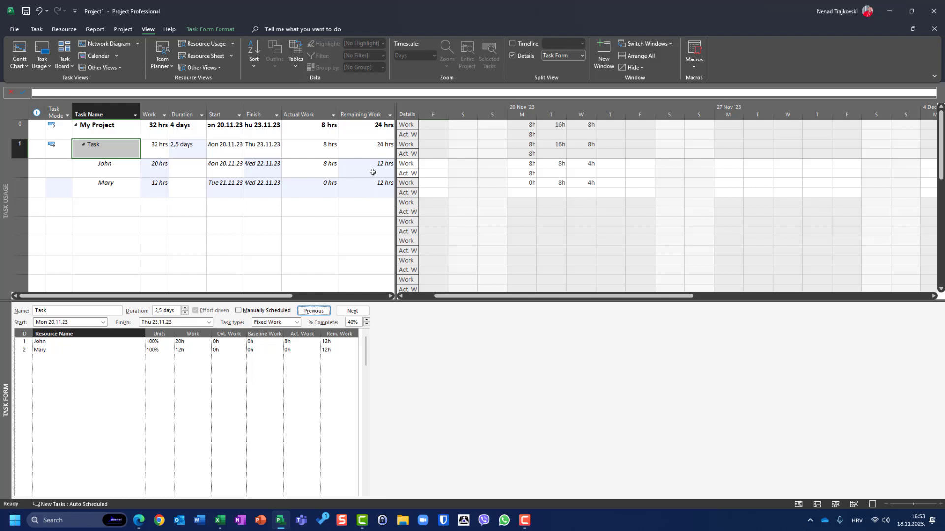
key(ctrl+z)
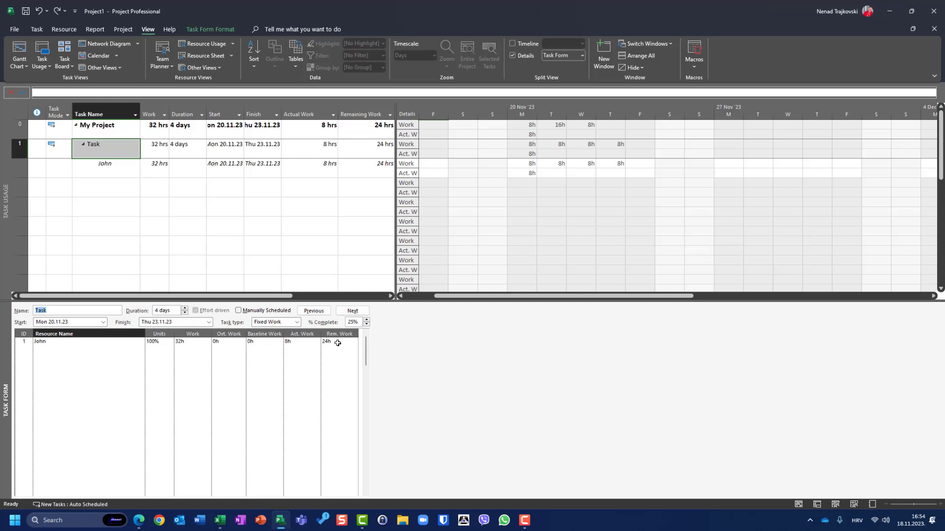
Assign the second available resource to the task again and inspect both resources' daily work values
click(137, 351)
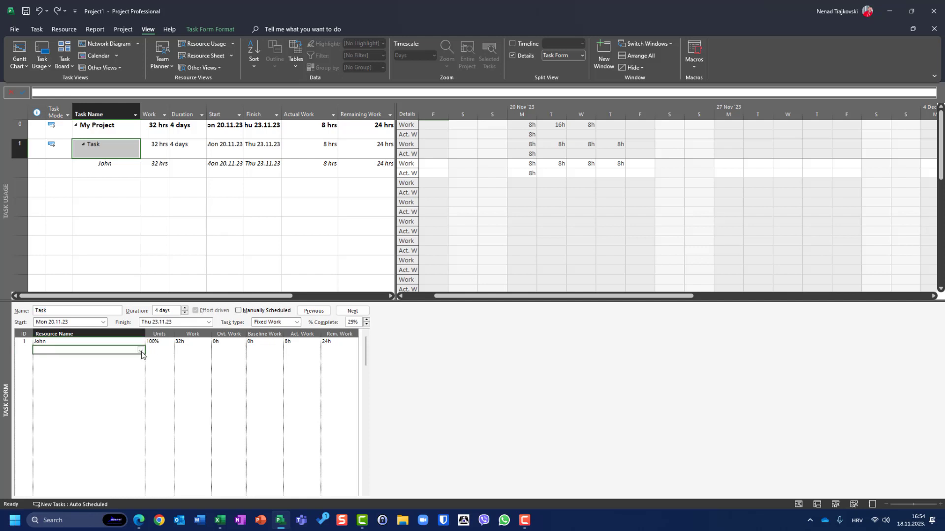
click(142, 351)
click(59, 366)
click(307, 313)
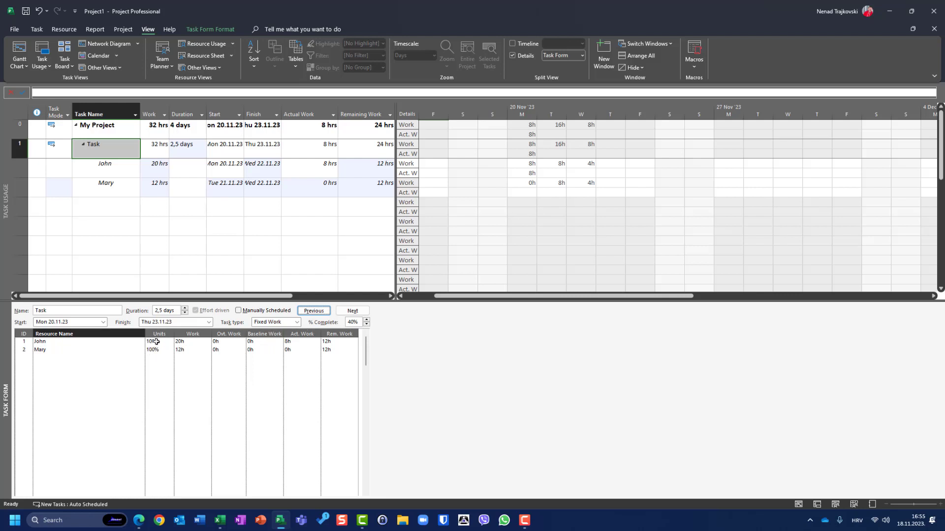
click(567, 165)
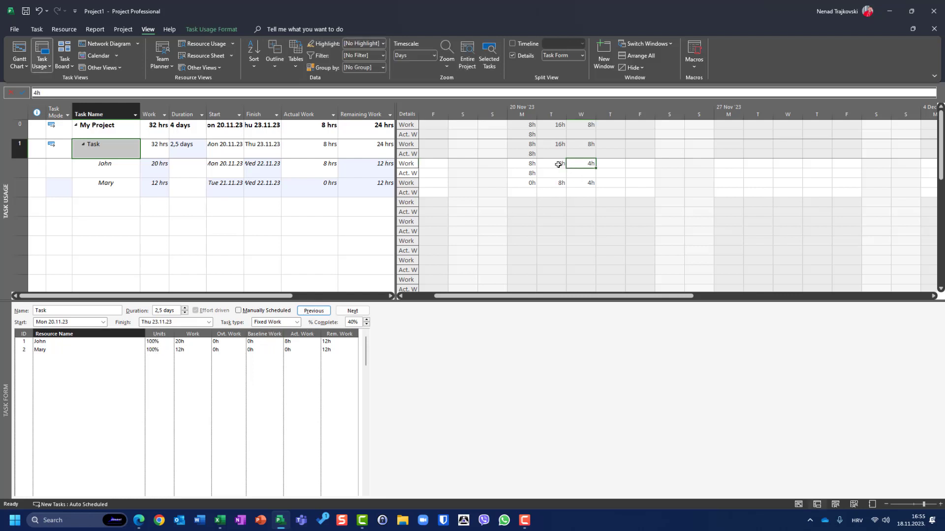
click(557, 183)
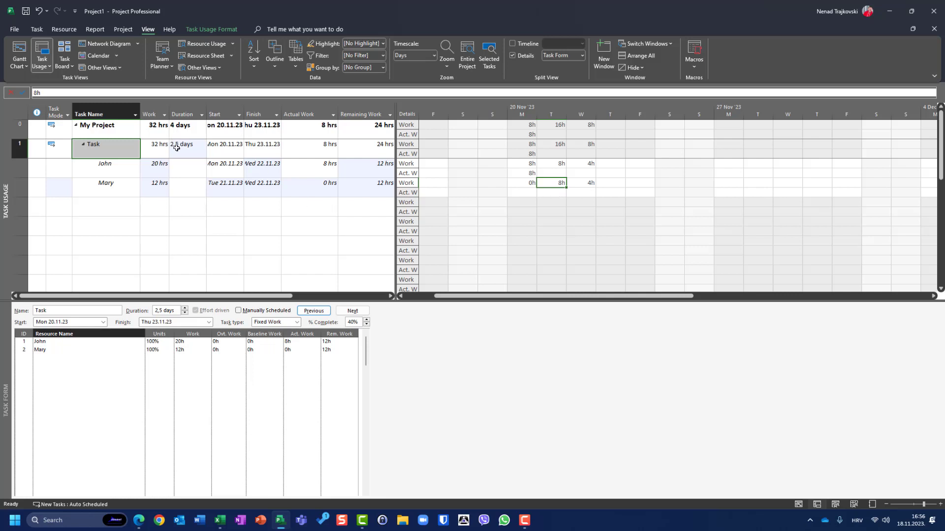
click(531, 167)
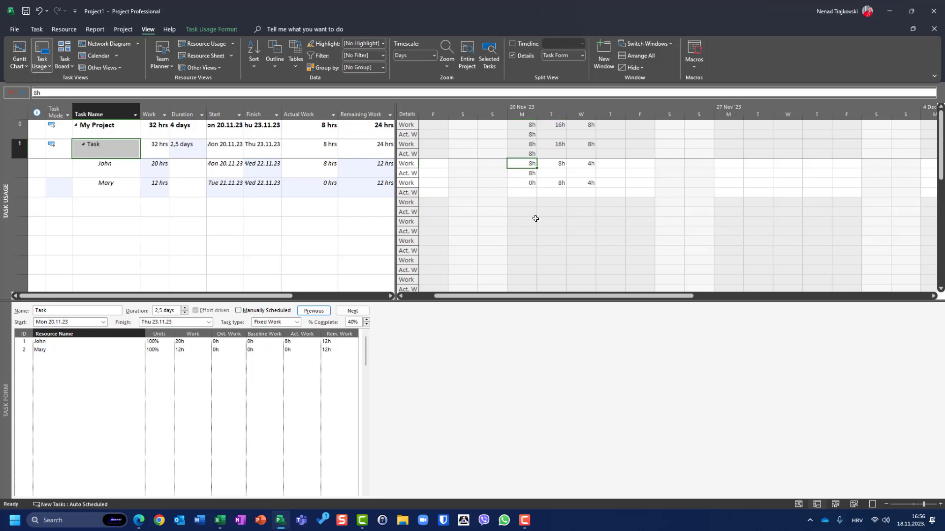
click(556, 165)
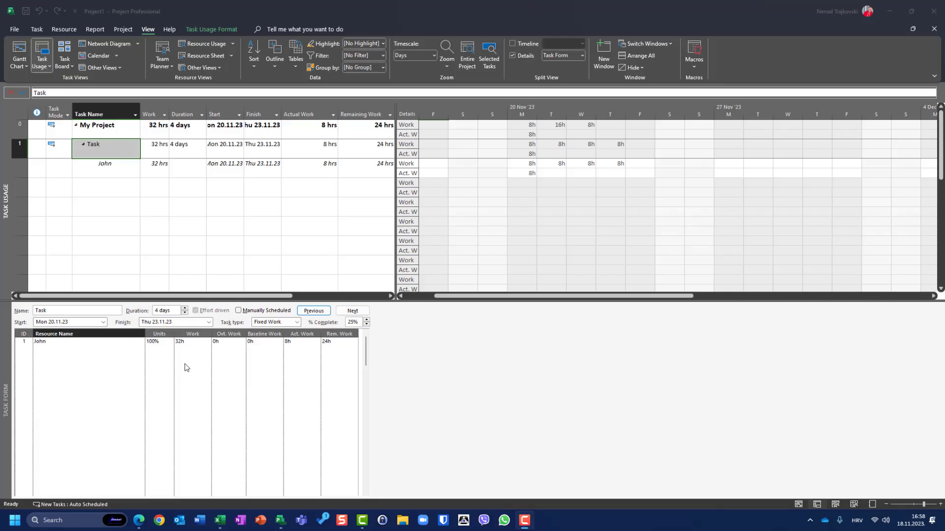
Switch the Task Form to Schedule details and add the second available resource to the task's resource list
right_click(213, 374)
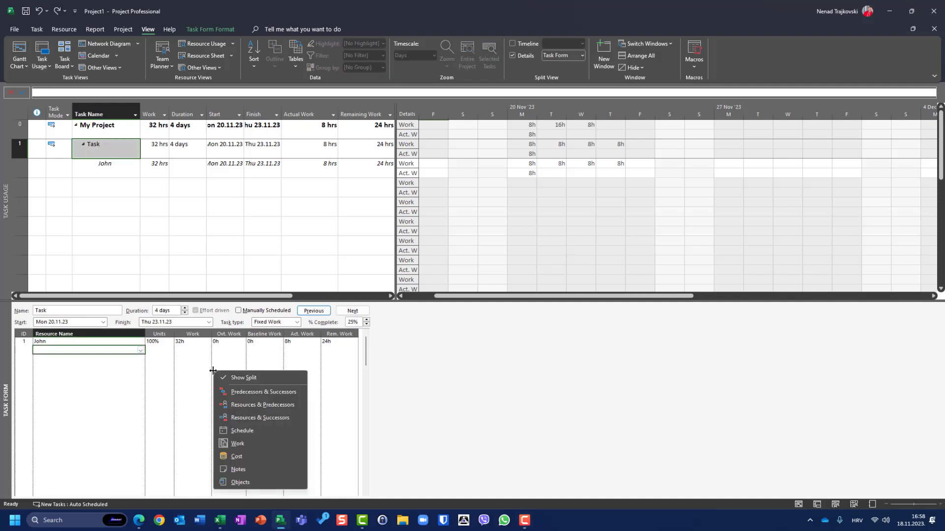
click(230, 430)
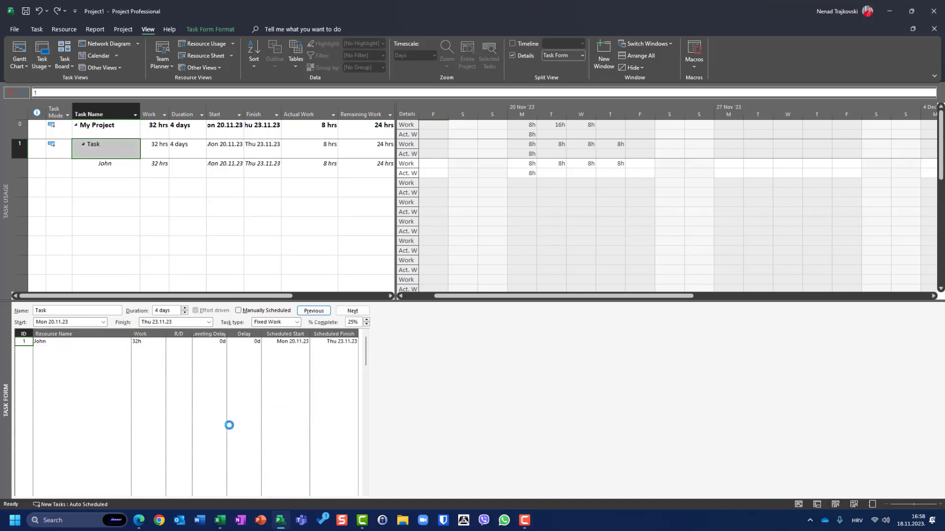
click(123, 351)
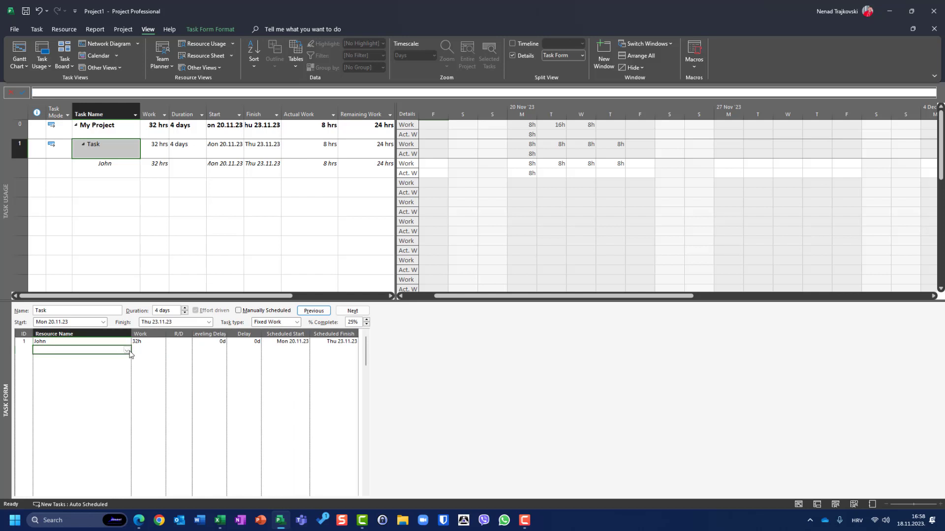
click(127, 350)
click(124, 365)
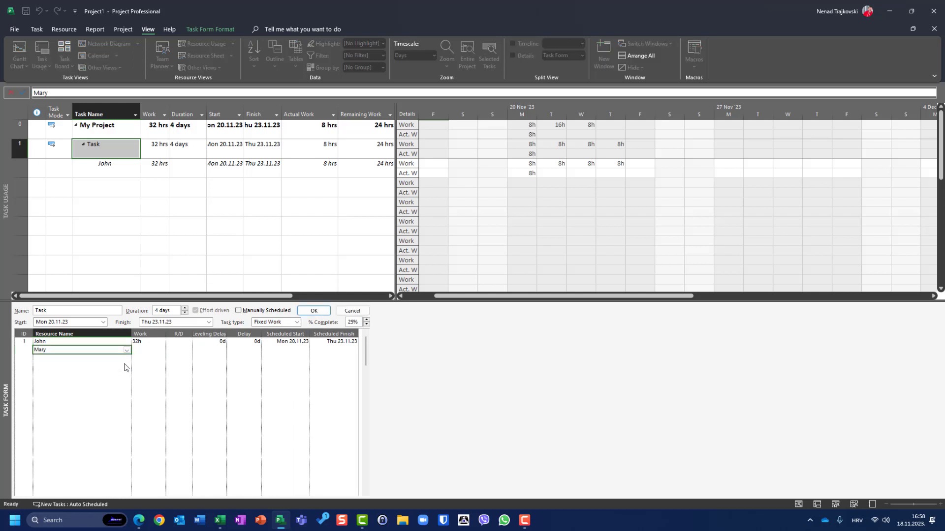
Set the added resource's scheduled finish to Wed 22.11.2023, apply the assignment and undo it
click(338, 350)
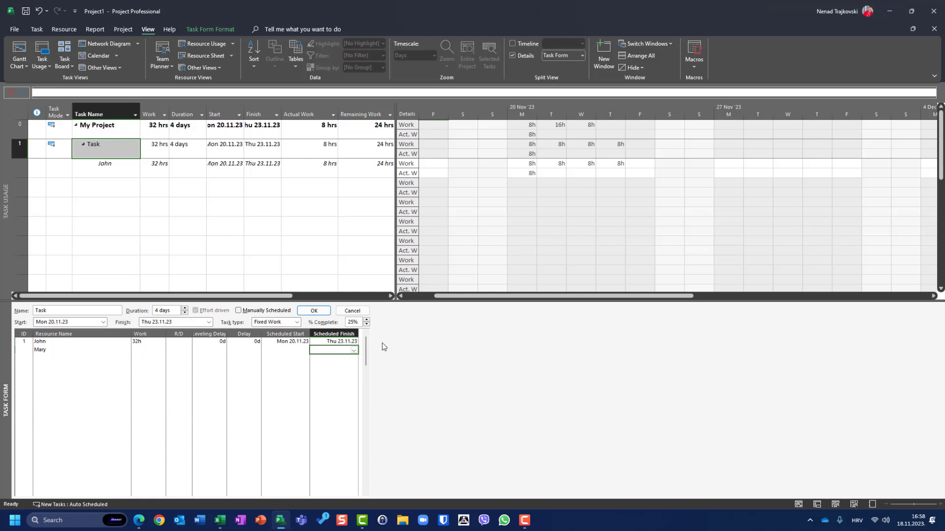
click(354, 351)
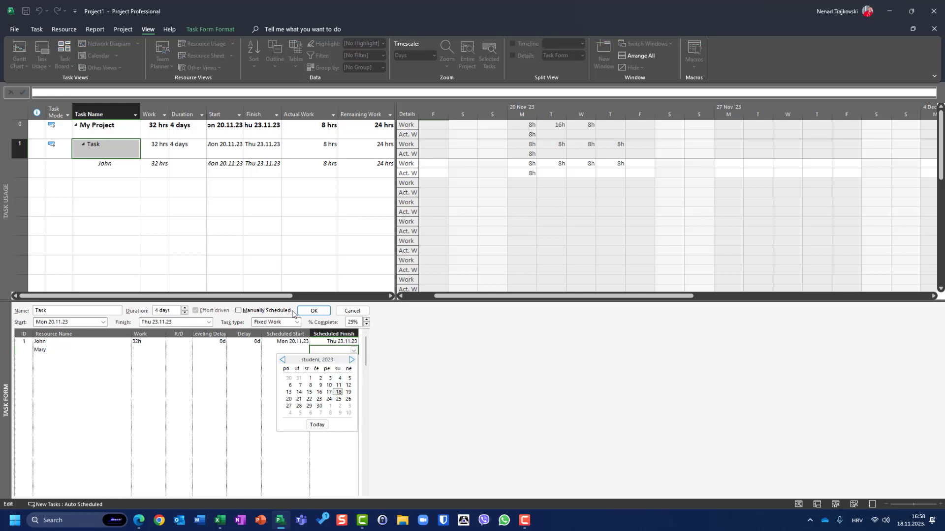
click(309, 400)
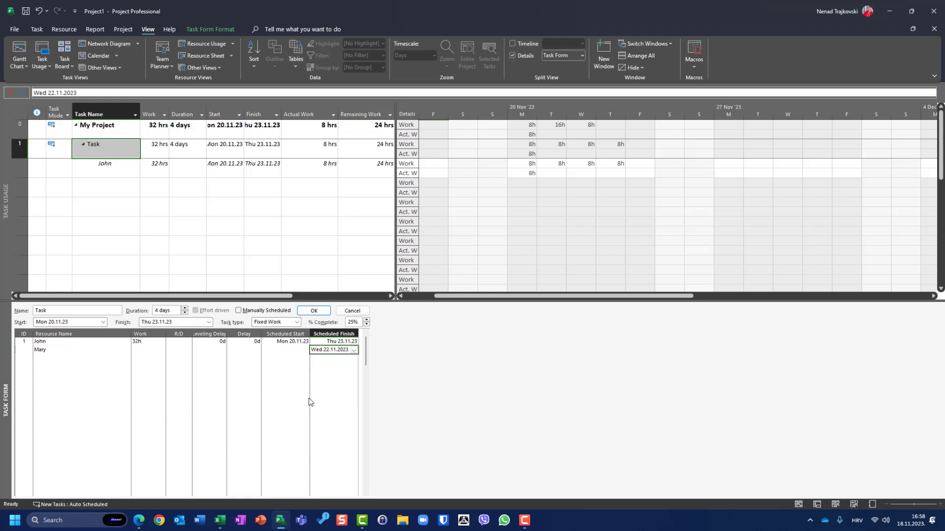
click(314, 311)
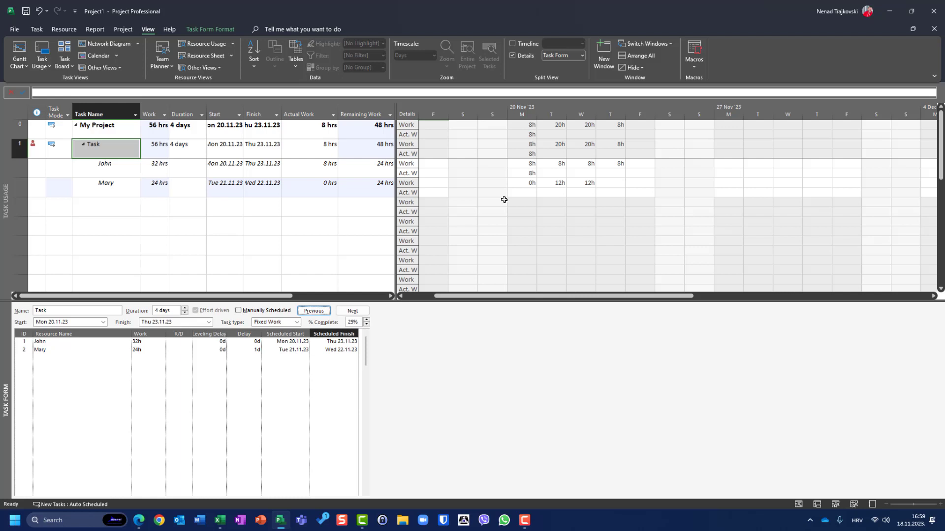
key(ctrl+z)
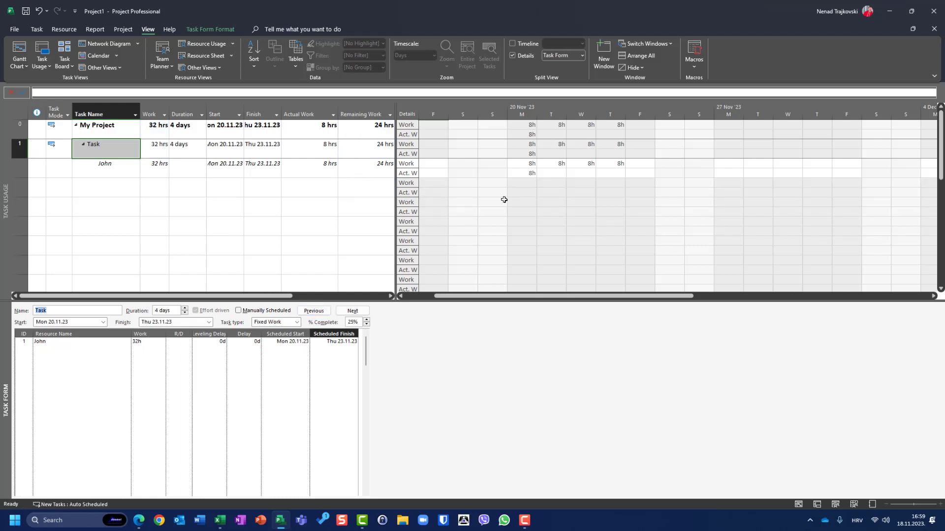
Assign the second available resource to the task again with a scheduled finish of Wed 22.11.2023
click(127, 347)
click(126, 349)
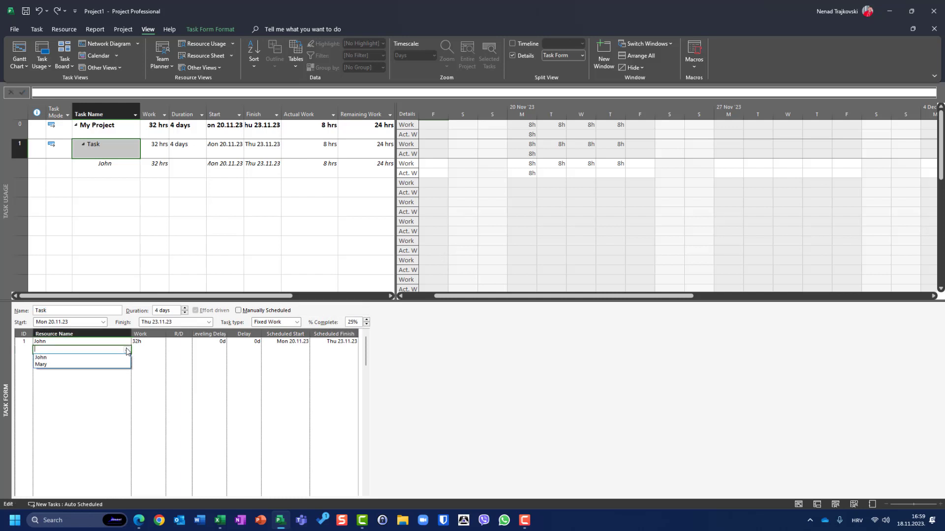
click(122, 365)
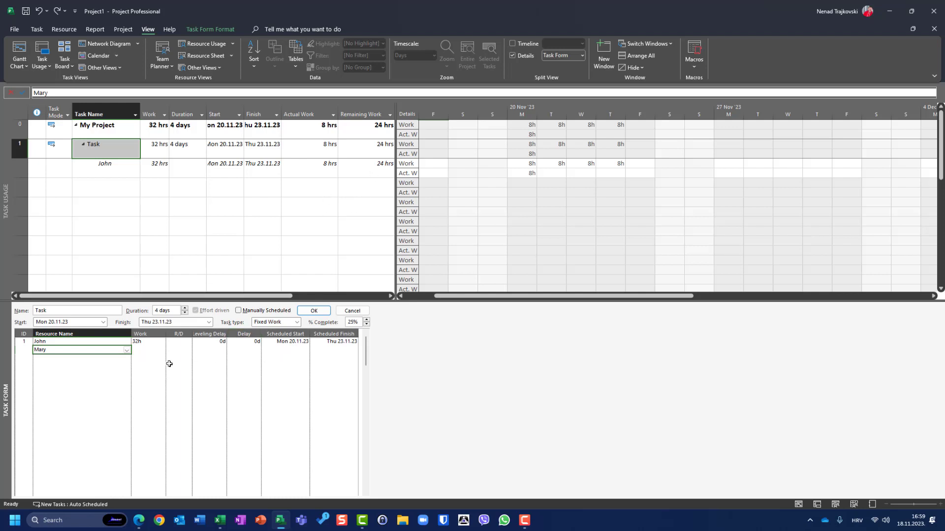
click(347, 350)
click(352, 351)
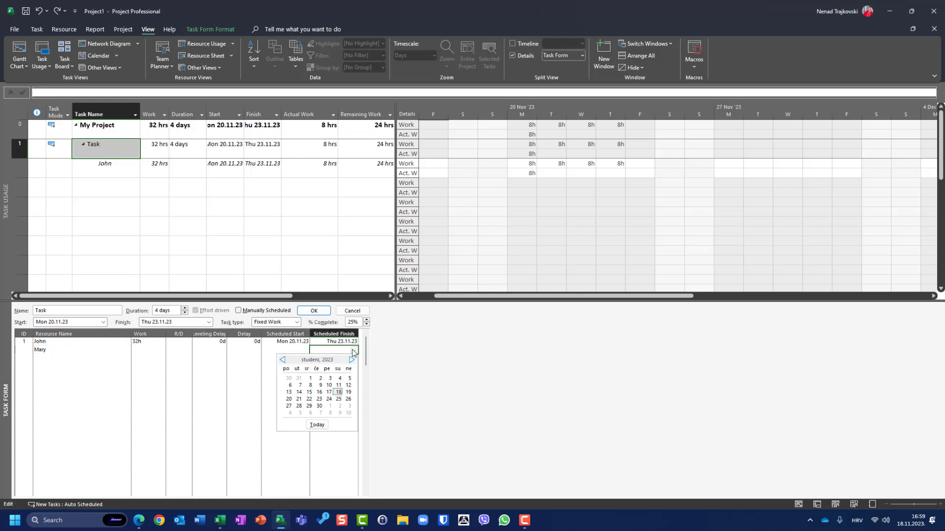
click(309, 399)
click(313, 311)
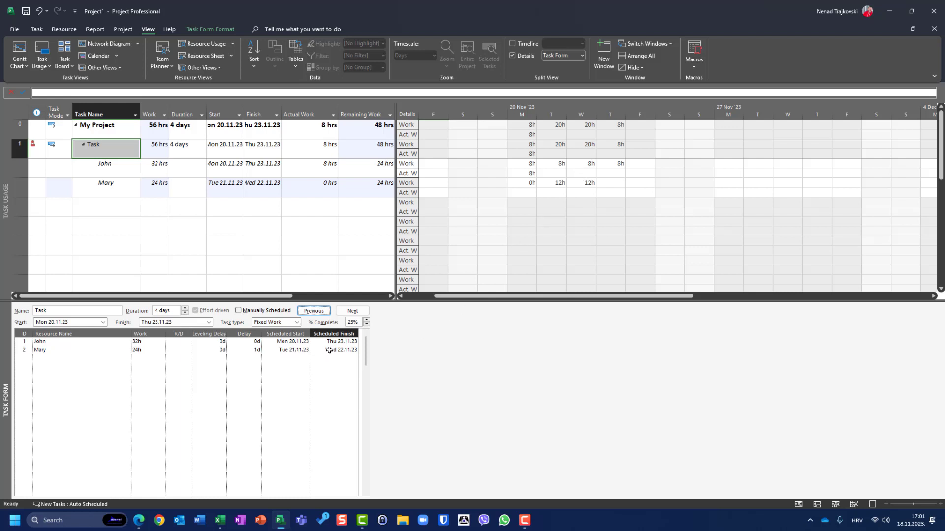
Undo the second resource's assignment and switch the Task Form back to Work details
right_click(155, 377)
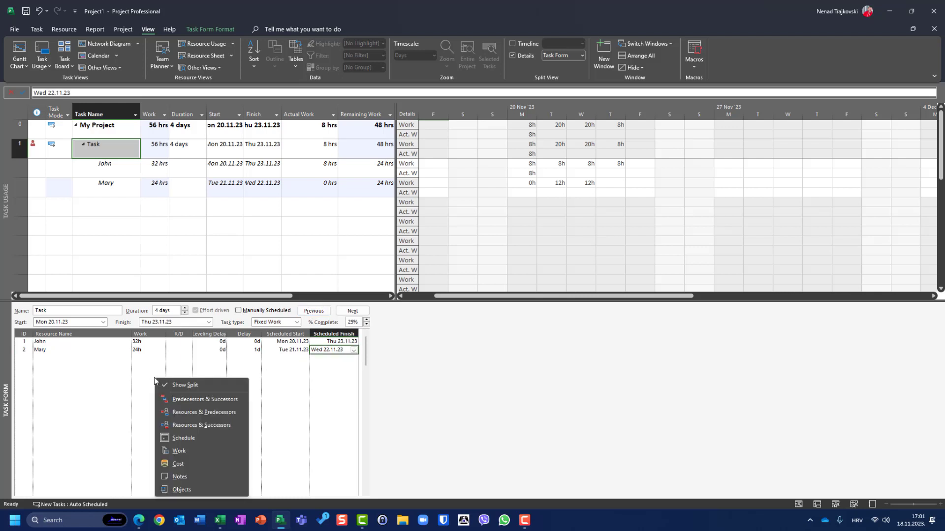
click(182, 438)
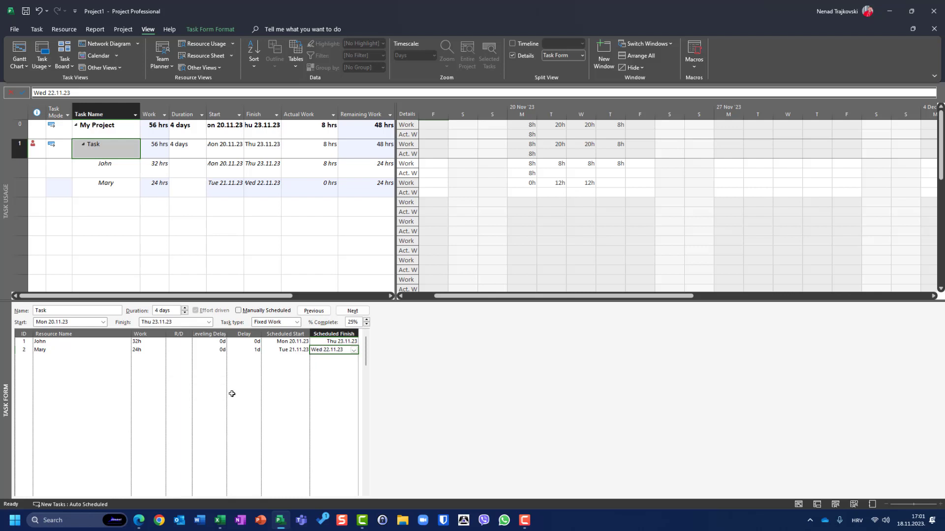
drag(228, 395, 229, 395)
key(ctrl+z)
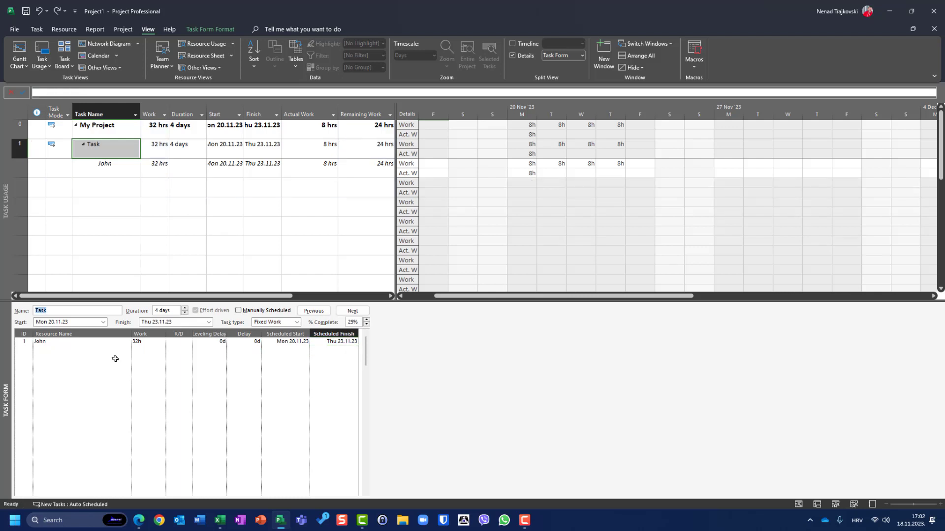
right_click(110, 356)
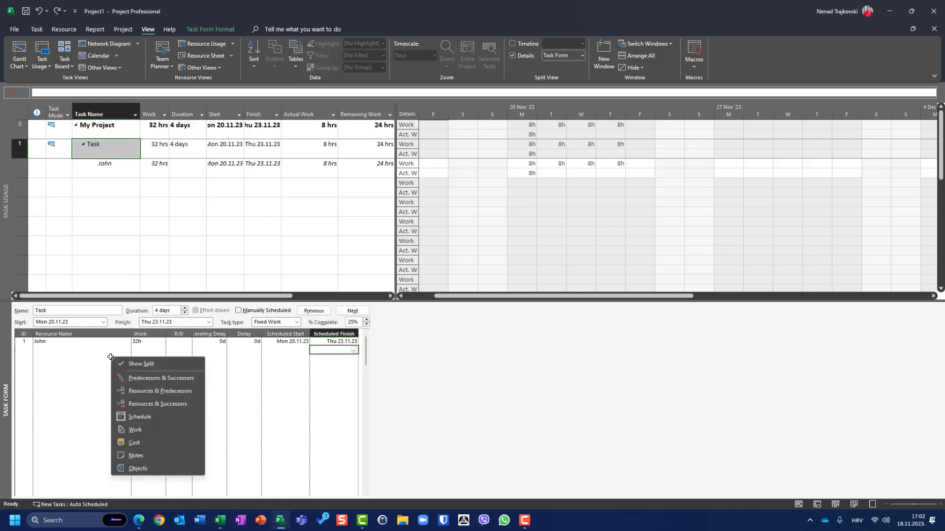
click(139, 427)
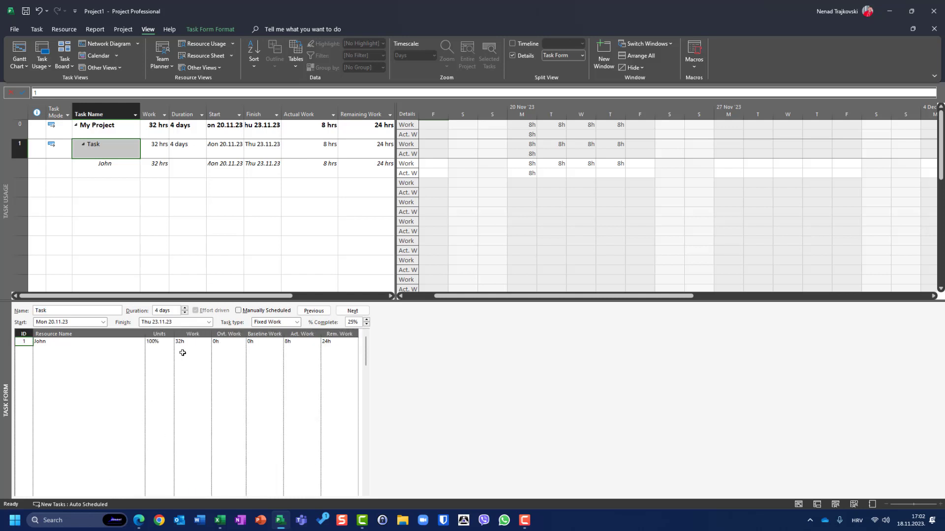
Assign the second available resource to the task without entering dates, and show Schedule details in the Task Form
click(138, 349)
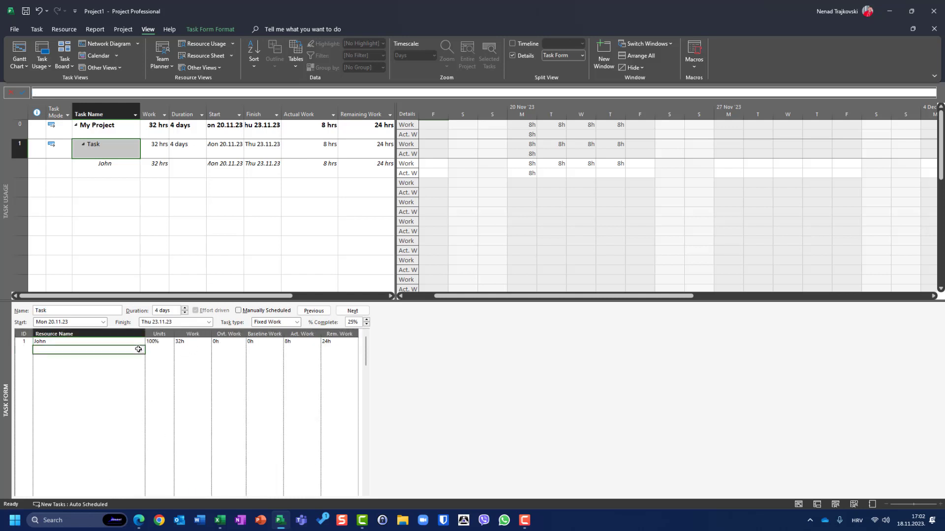
click(141, 349)
click(141, 364)
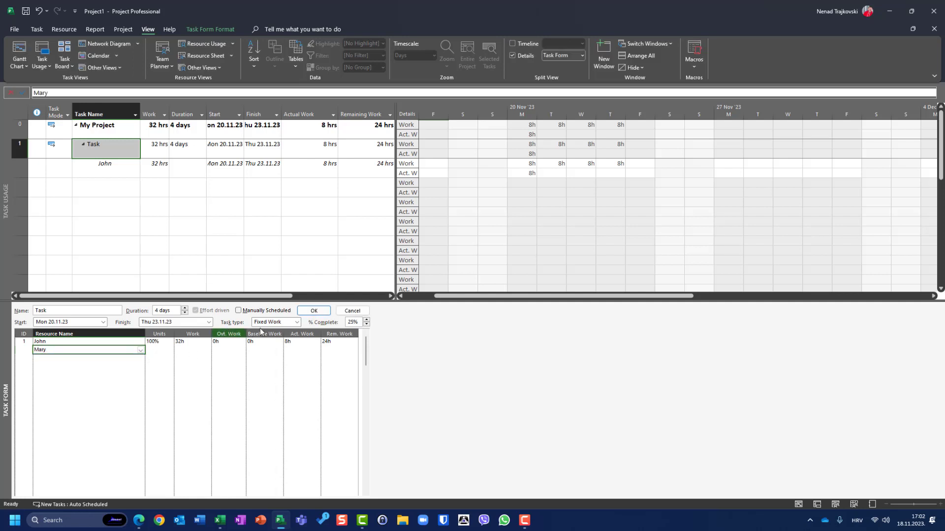
click(313, 311)
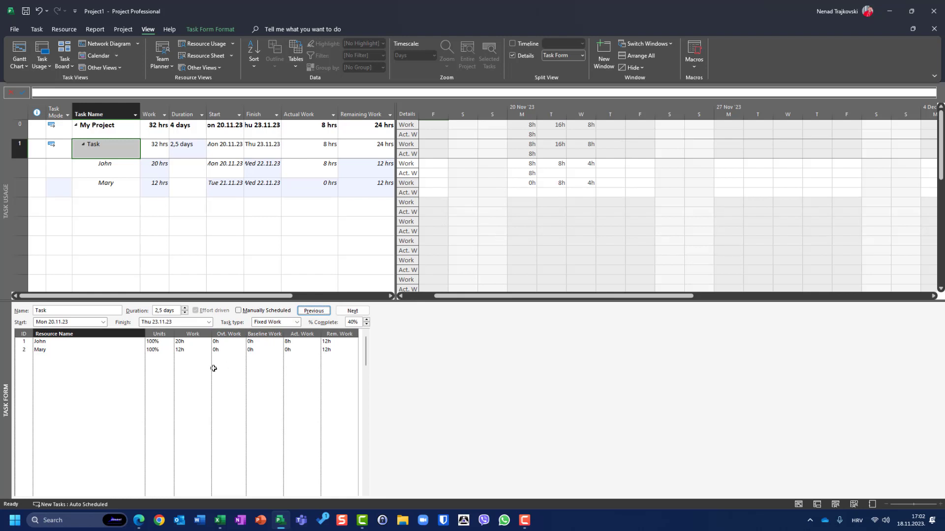
right_click(128, 368)
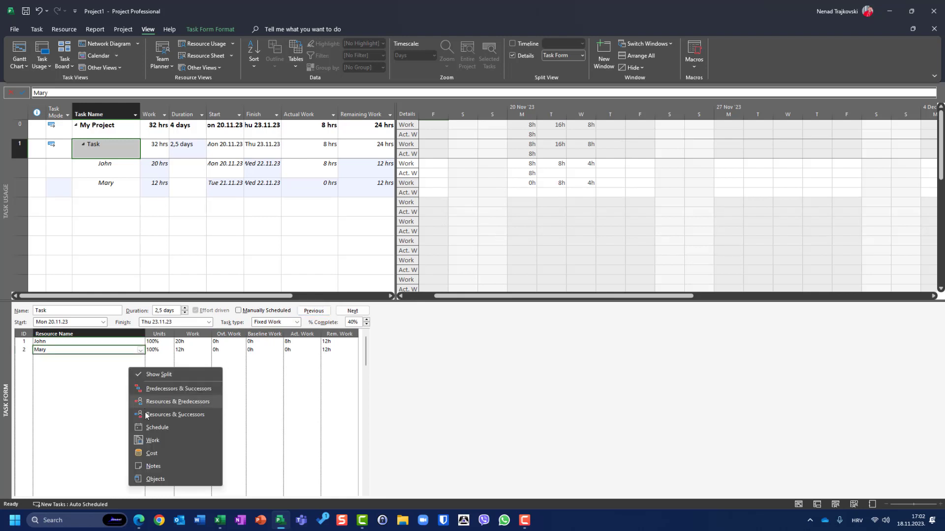
click(150, 426)
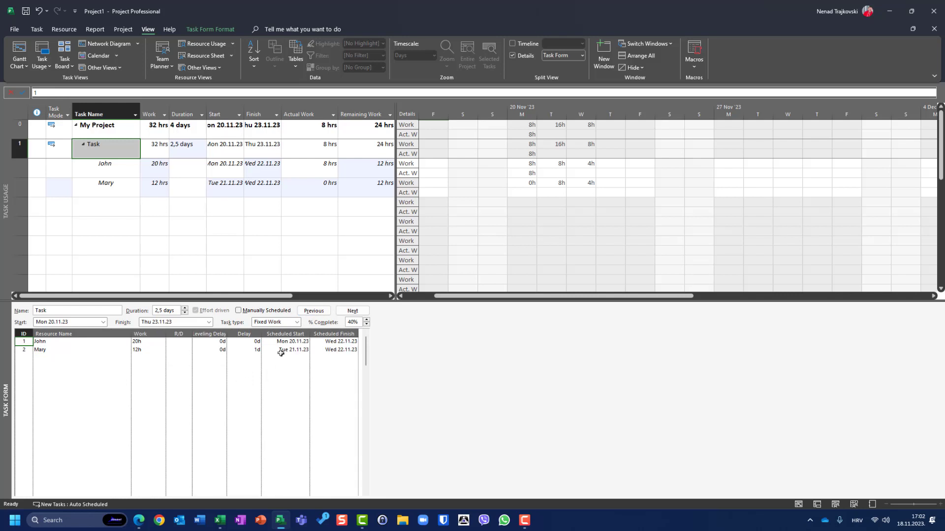